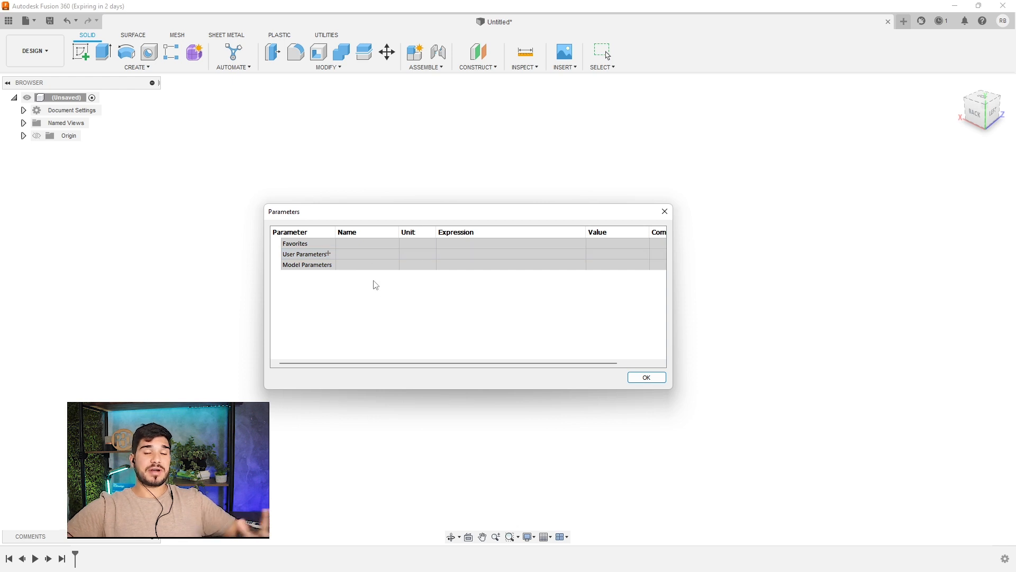
# Step: Add a user parameter named Larguradafigurinha in mm with the expression 60
pyautogui.click(328, 254)
pyautogui.write('Larguradafigurinha')
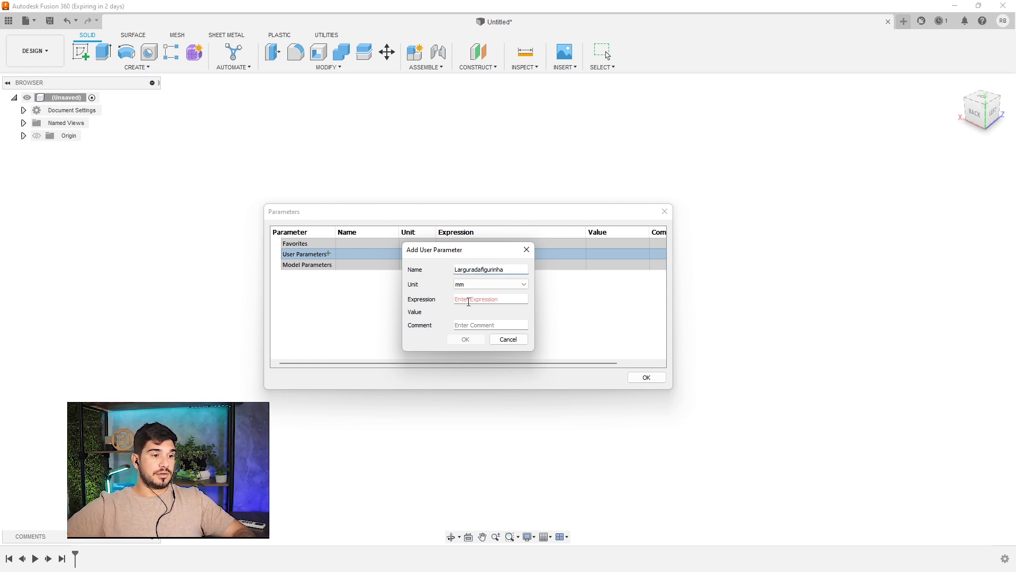
pyautogui.press('Tab')
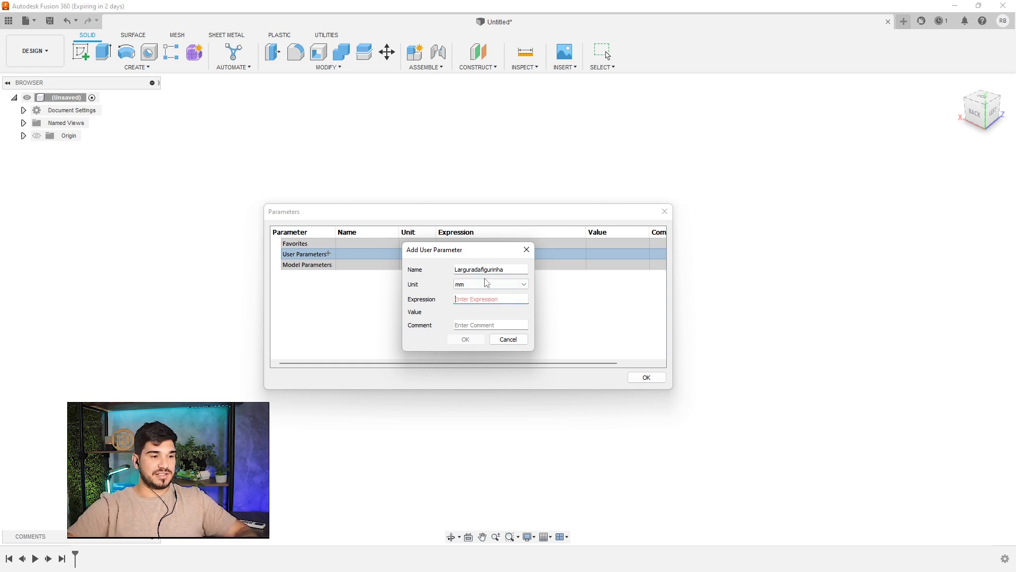
pyautogui.write('60')
pyautogui.click(466, 339)
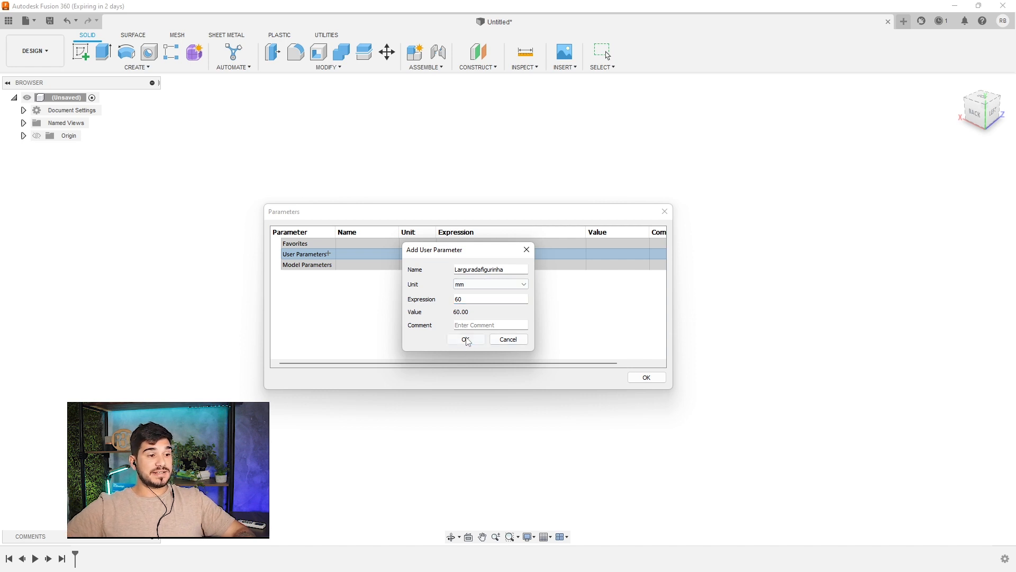
# Step: Add a user parameter named Alturafig in mm with the expression 100
pyautogui.click(328, 254)
pyautogui.write('Alturafig')
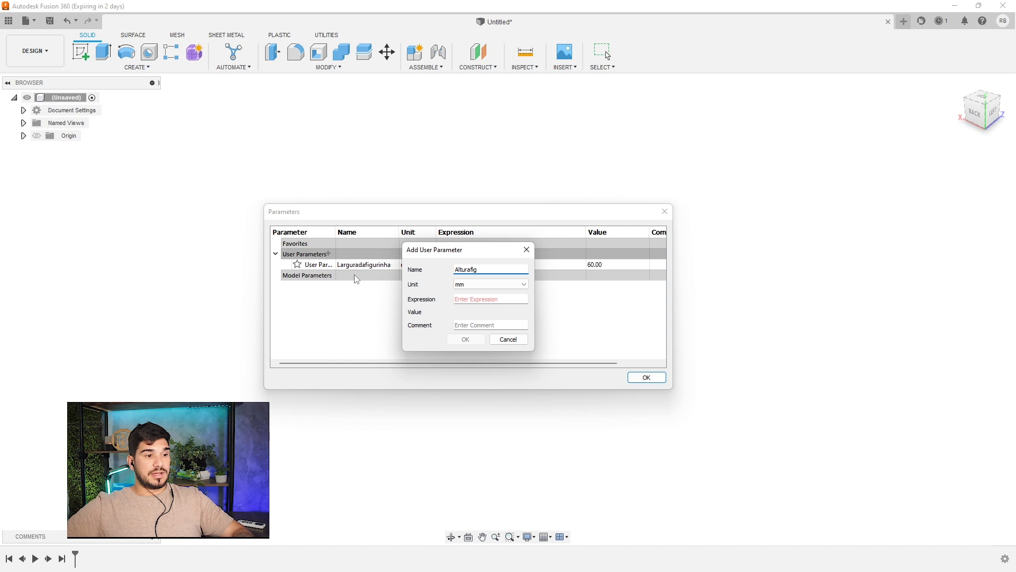
pyautogui.click(464, 298)
pyautogui.write('100')
pyautogui.press('Return')
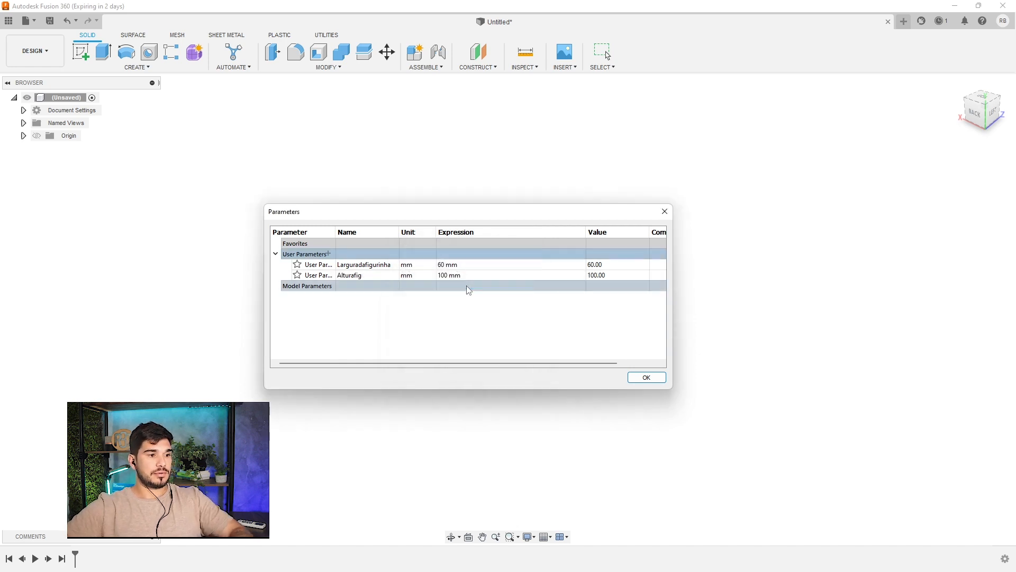
# Step: Add a user parameter named espaçamento in mm with the expression 0.6
pyautogui.click(329, 255)
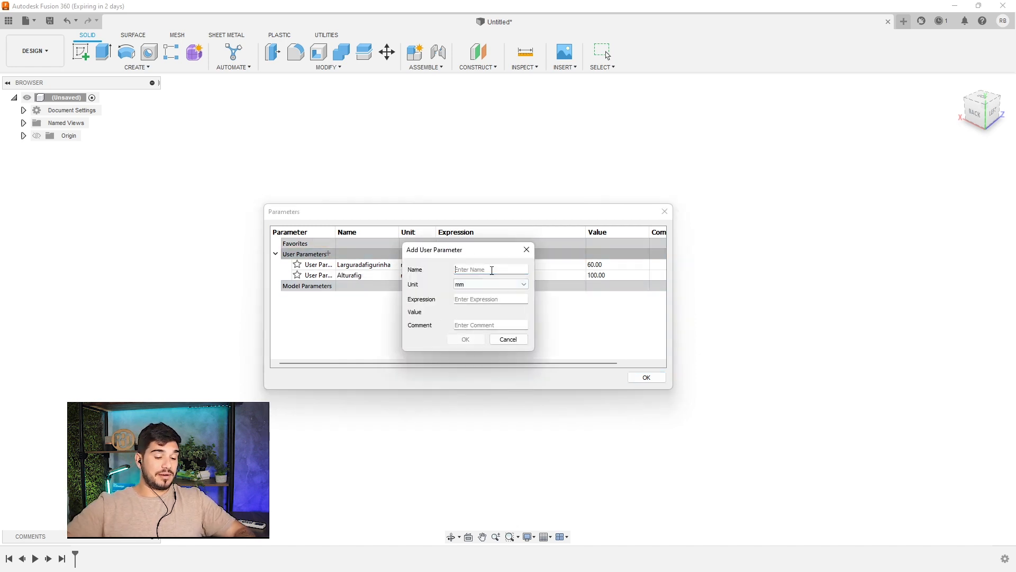
pyautogui.write('espaçamento')
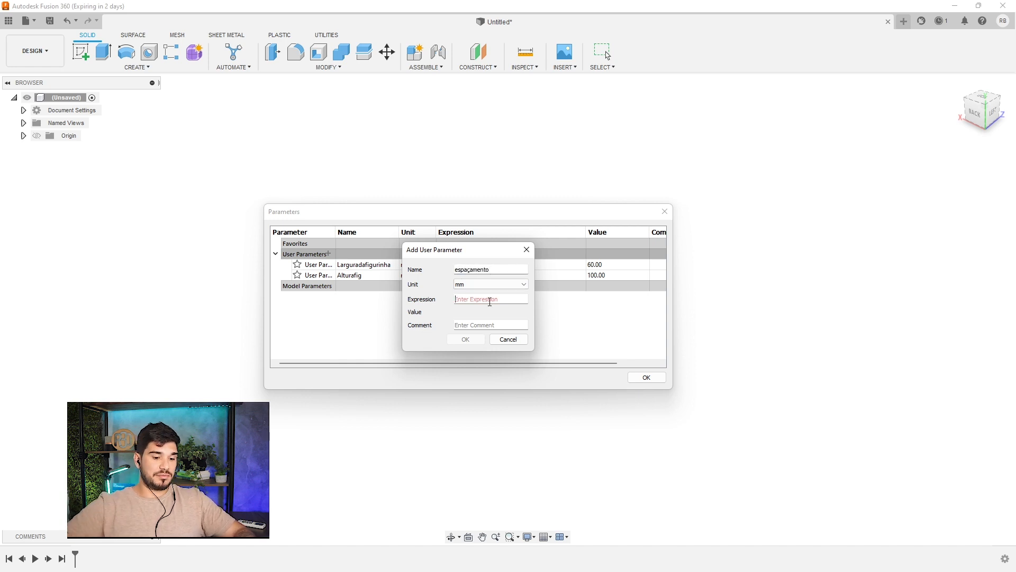
pyautogui.write('0.6')
pyautogui.press('Return')
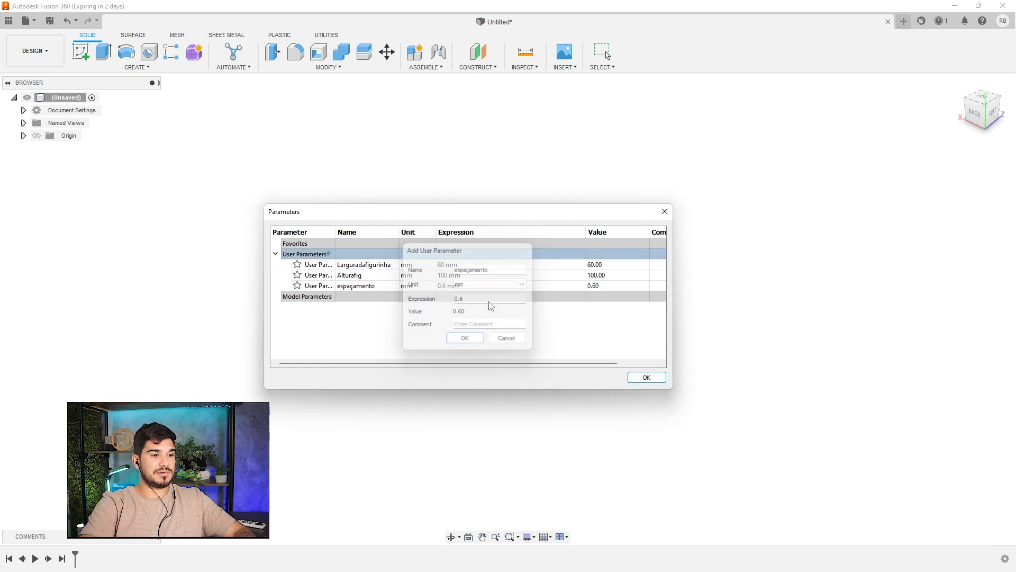
# Step: Add a user parameter named Alturadacaixa in mm with the expression 60
pyautogui.click(328, 254)
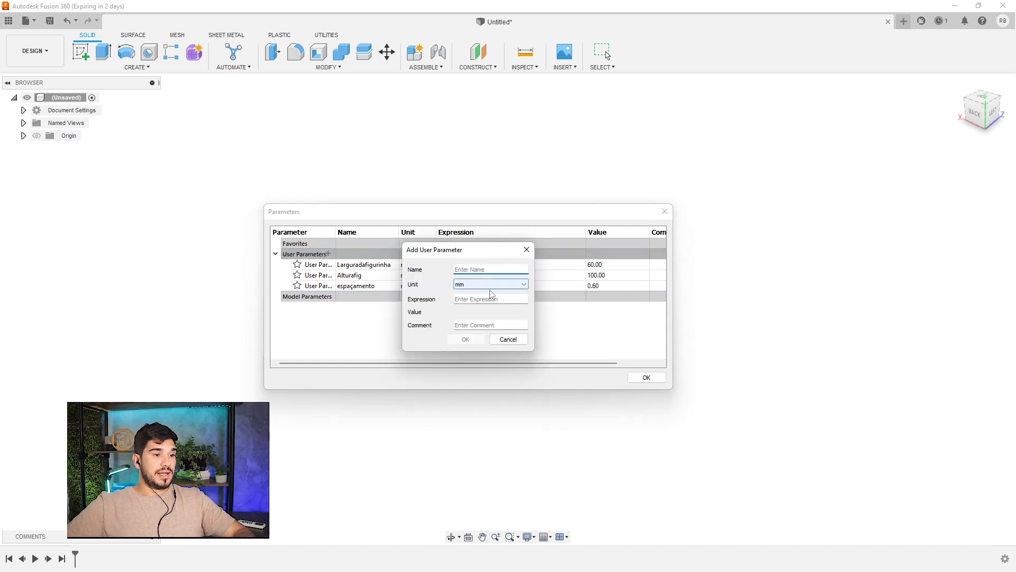
pyautogui.write('Alturadacaixa')
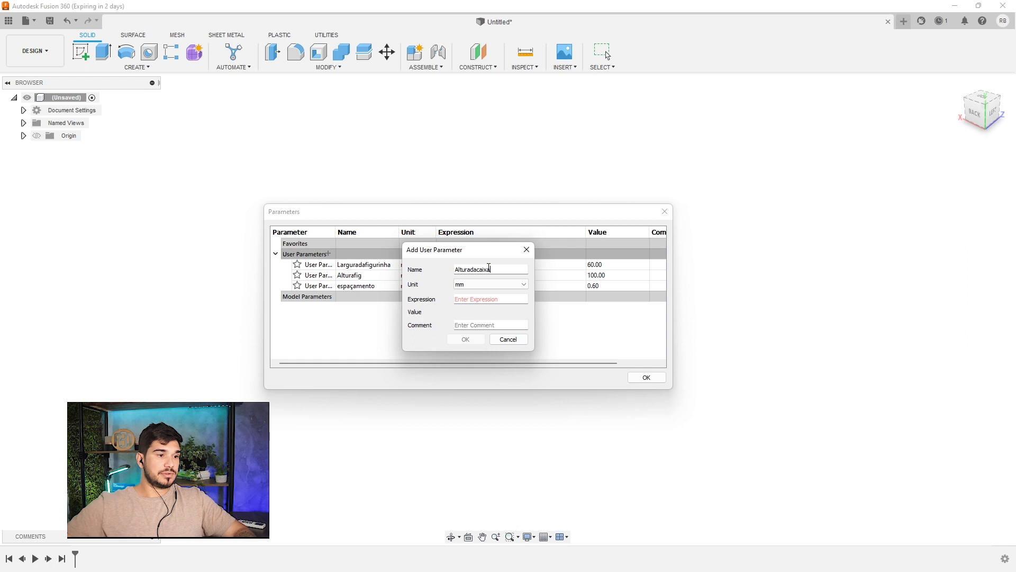
pyautogui.click(491, 300)
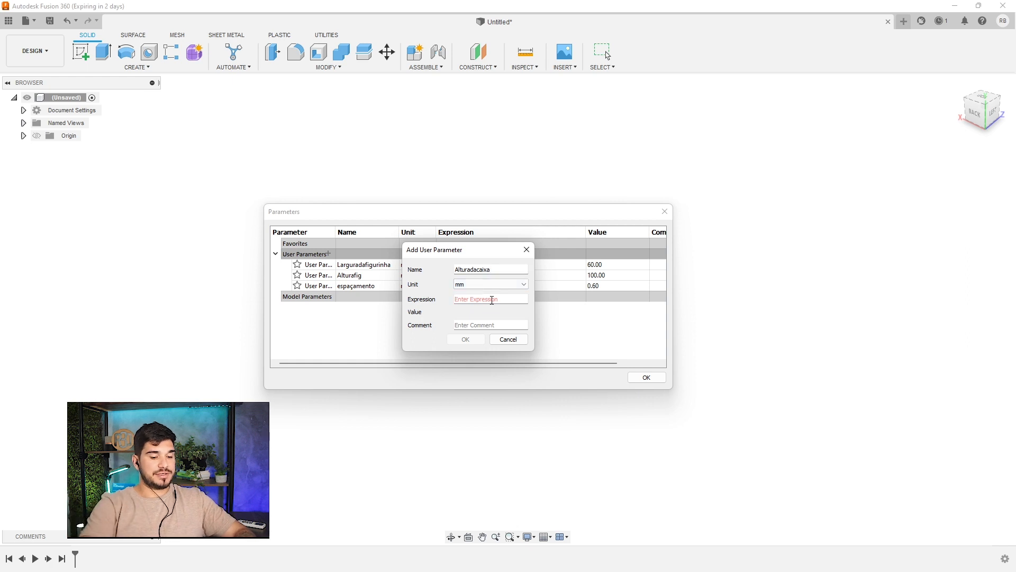
pyautogui.write('60')
pyautogui.press('Return')
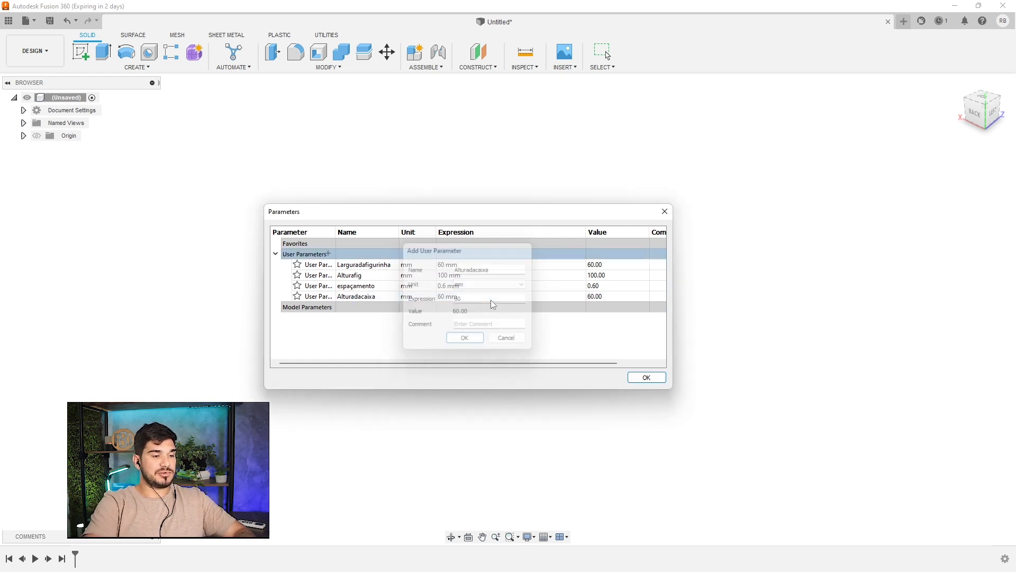
# Step: Add a user parameter named tolerancia in mm with the expression 0.2 and close the parameter list
pyautogui.click(329, 254)
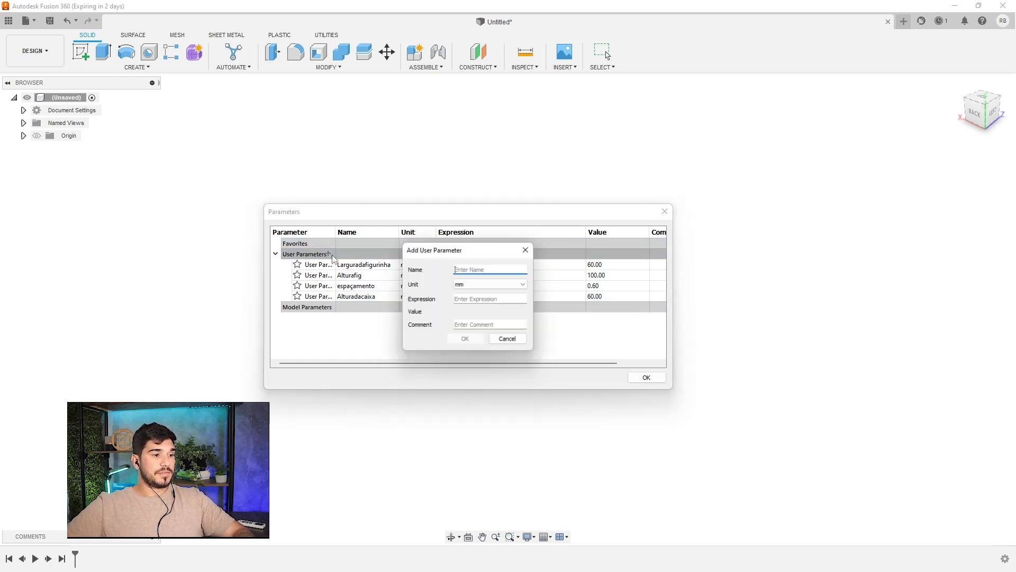
pyautogui.write('tolerancia')
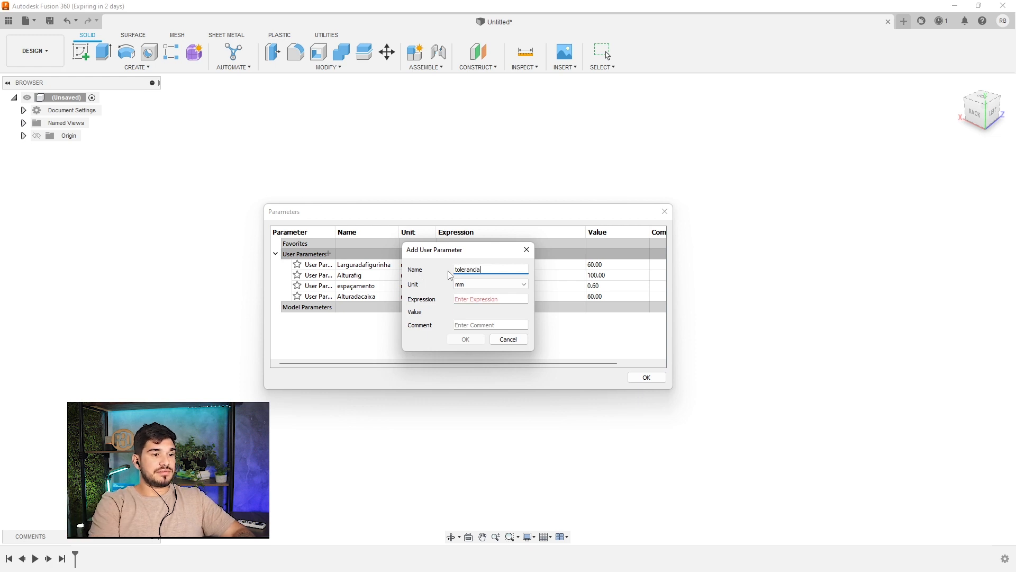
pyautogui.click(478, 297)
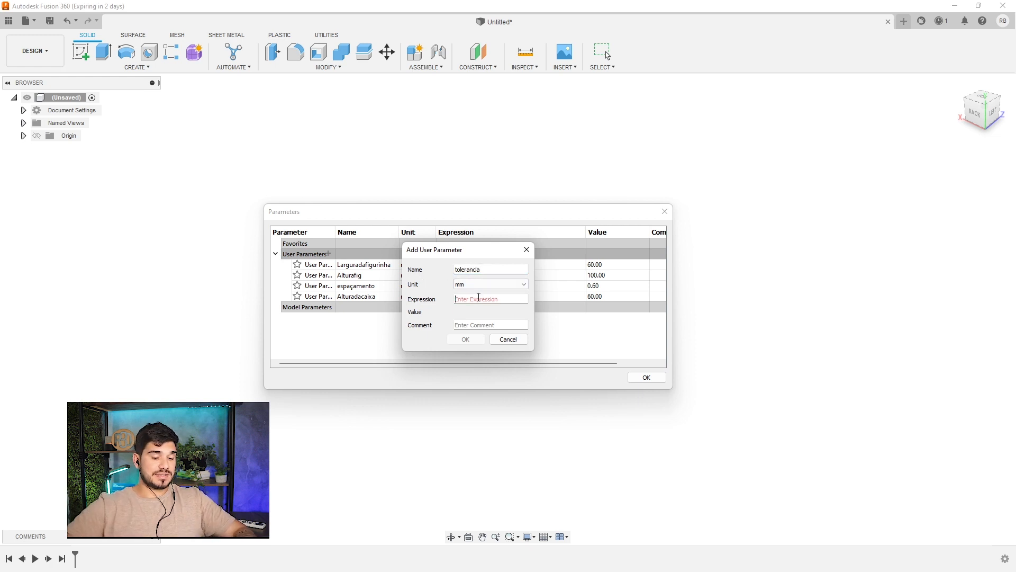
pyautogui.write('0.2')
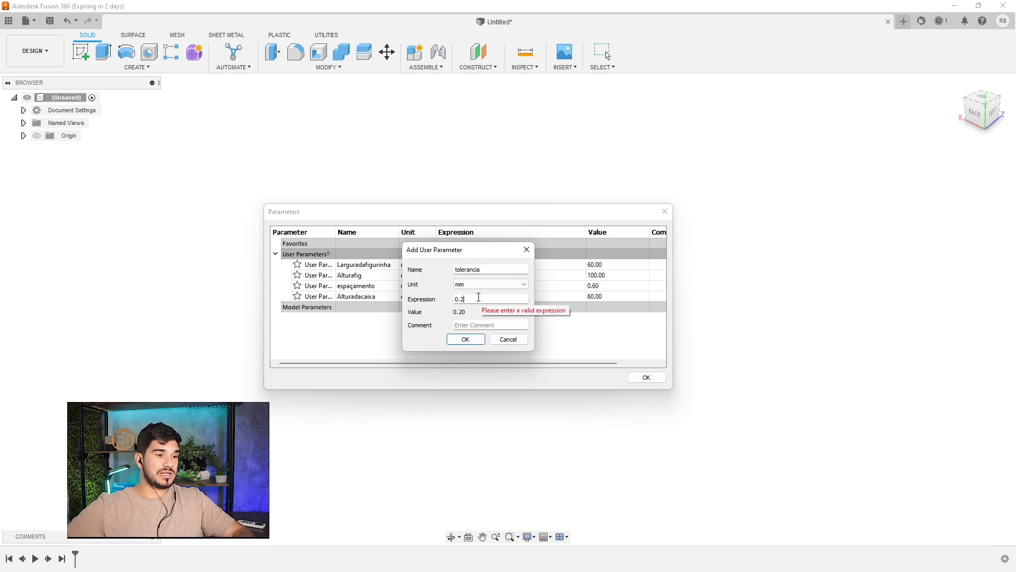
pyautogui.click(477, 338)
pyautogui.click(648, 376)
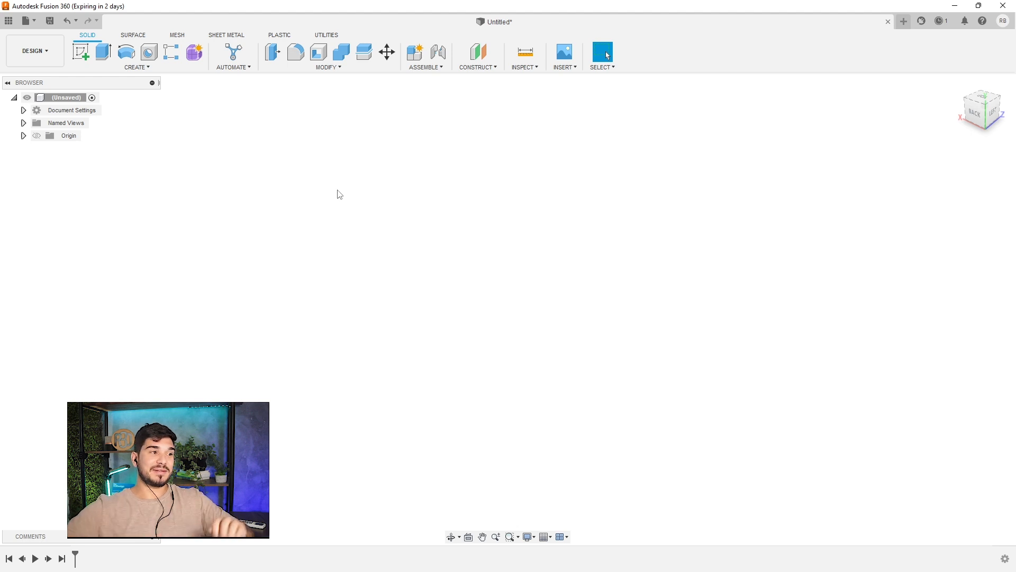
# Step: Start a sketch on the horizontal origin plane and begin a center rectangle with its center on the origin
pyautogui.click(79, 54)
pyautogui.click(557, 358)
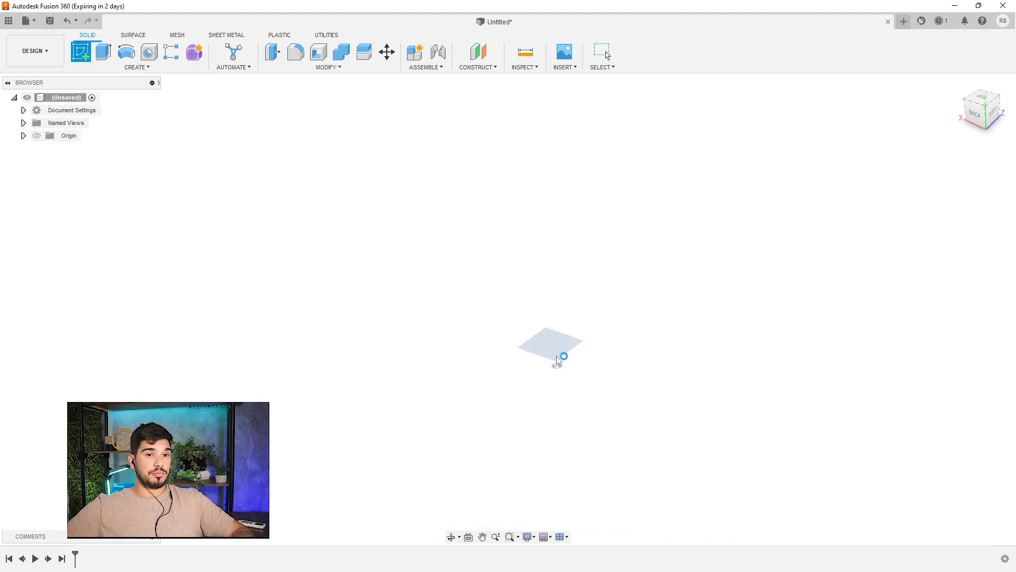
pyautogui.click(136, 68)
pyautogui.moveTo(132, 95)
pyautogui.click(175, 114)
pyautogui.click(535, 341)
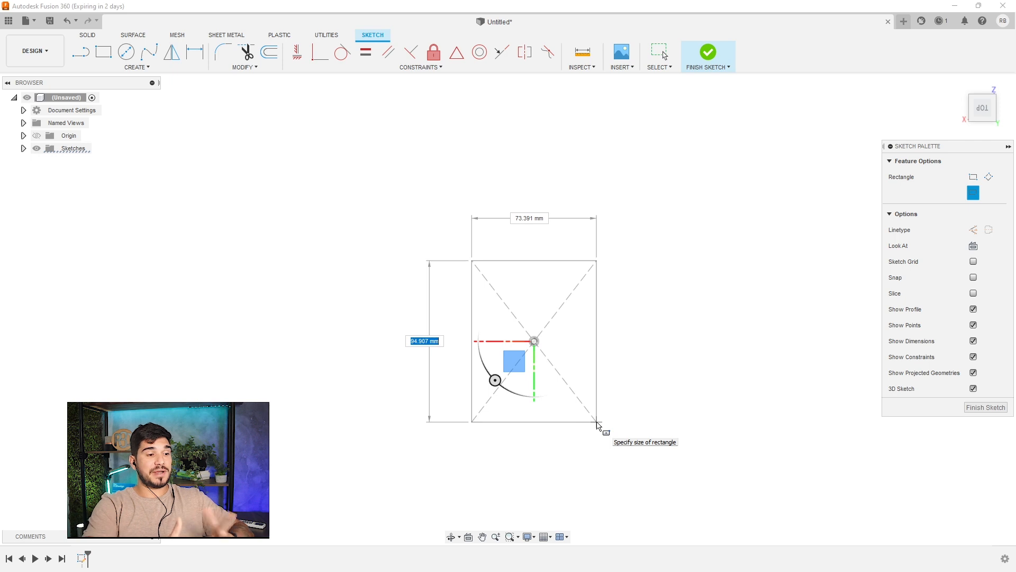
# Step: Drive the rectangle's height with the Alturafig parameter and its width with the Larguradafigurinha parameter
pyautogui.write('al')
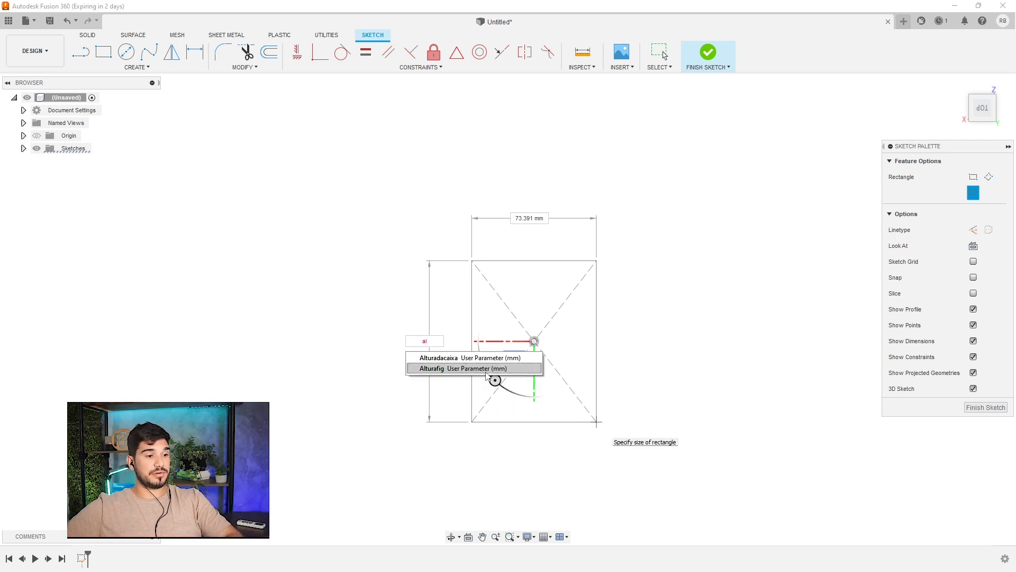
pyautogui.press('BackSpace')
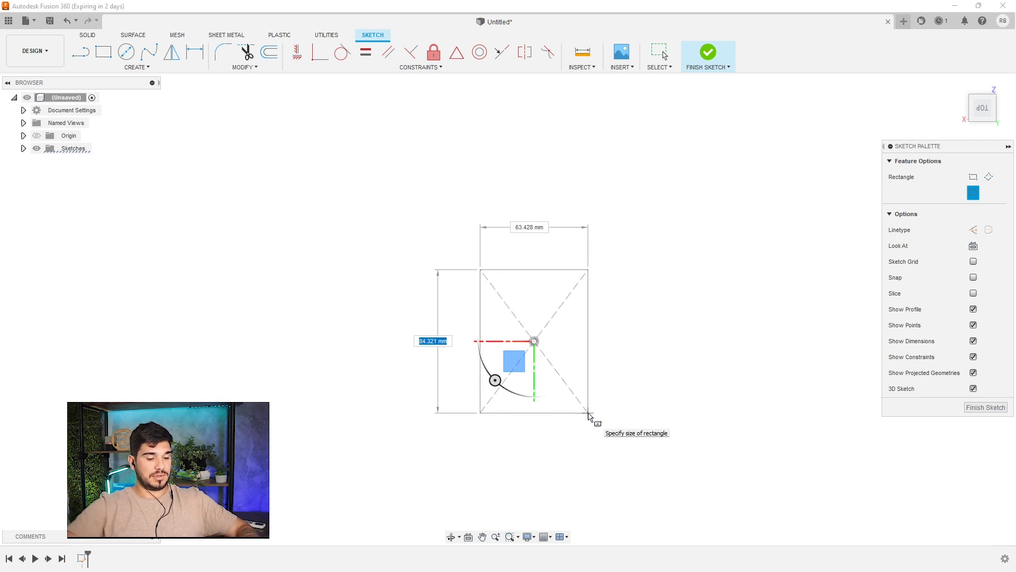
pyautogui.write('al')
pyautogui.press('BackSpace')
pyautogui.press('Down')
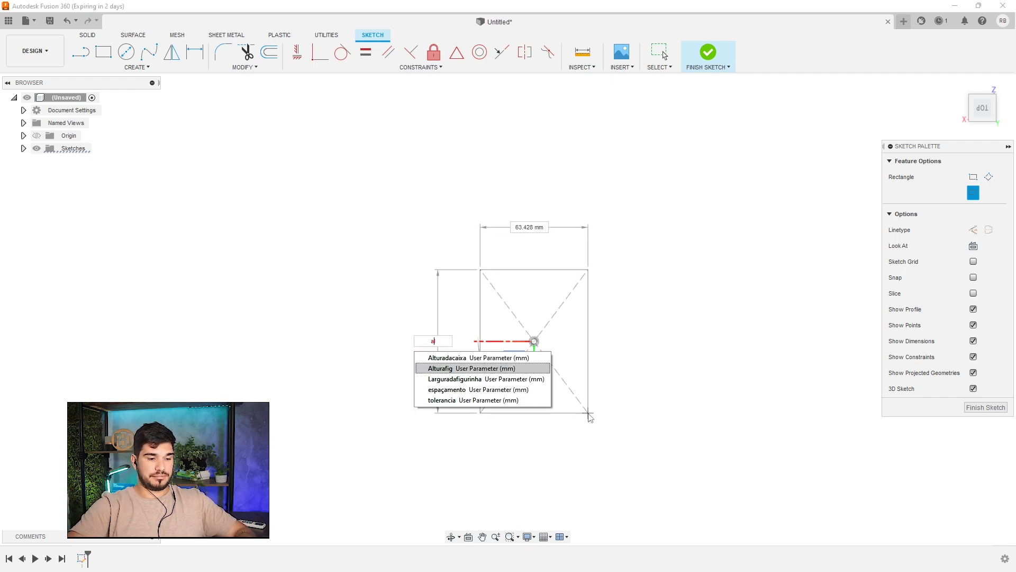
pyautogui.press('Return')
pyautogui.press('Tab')
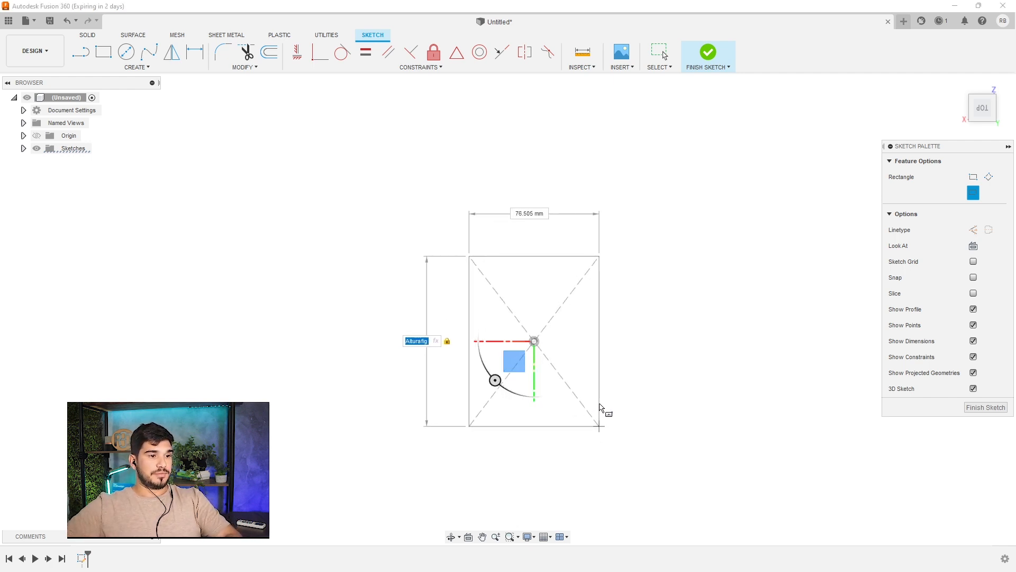
pyautogui.write('la')
pyautogui.press('Return')
pyautogui.press('Tab')
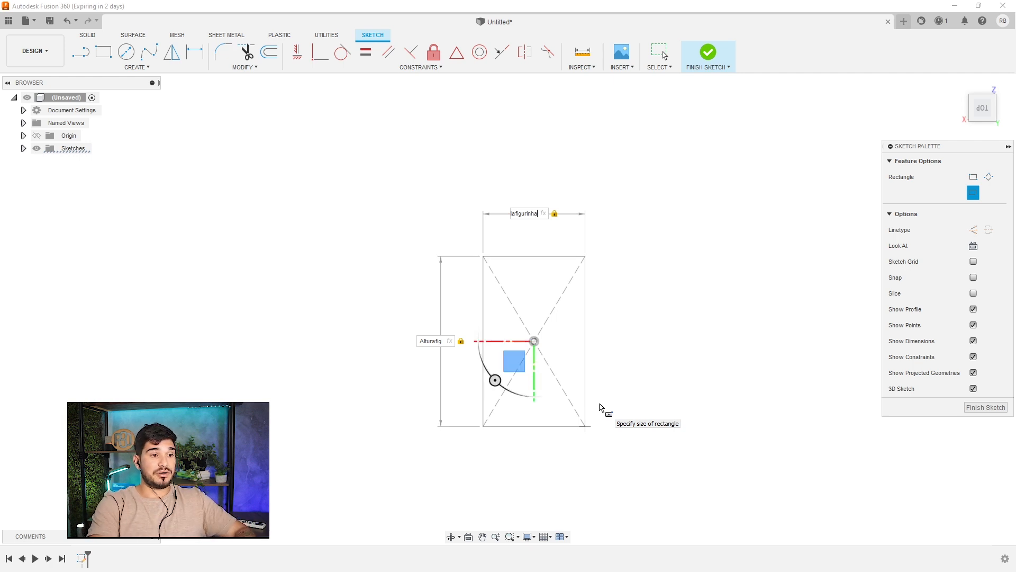
# Step: Add the espaçamento parameter to both the width and height expressions and complete the rectangle
pyautogui.write('espaçamento')
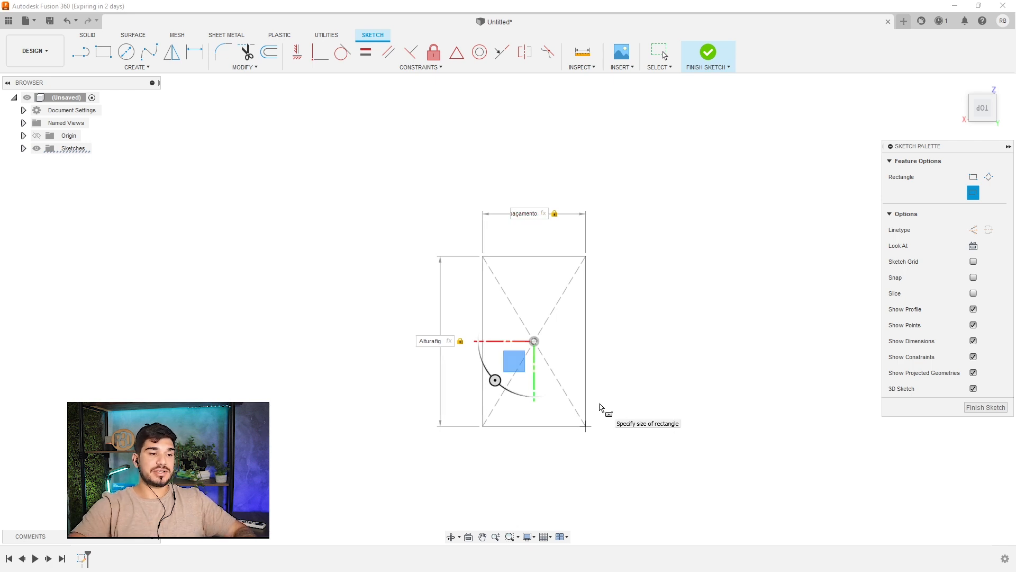
pyautogui.press('Tab')
pyautogui.press('End')
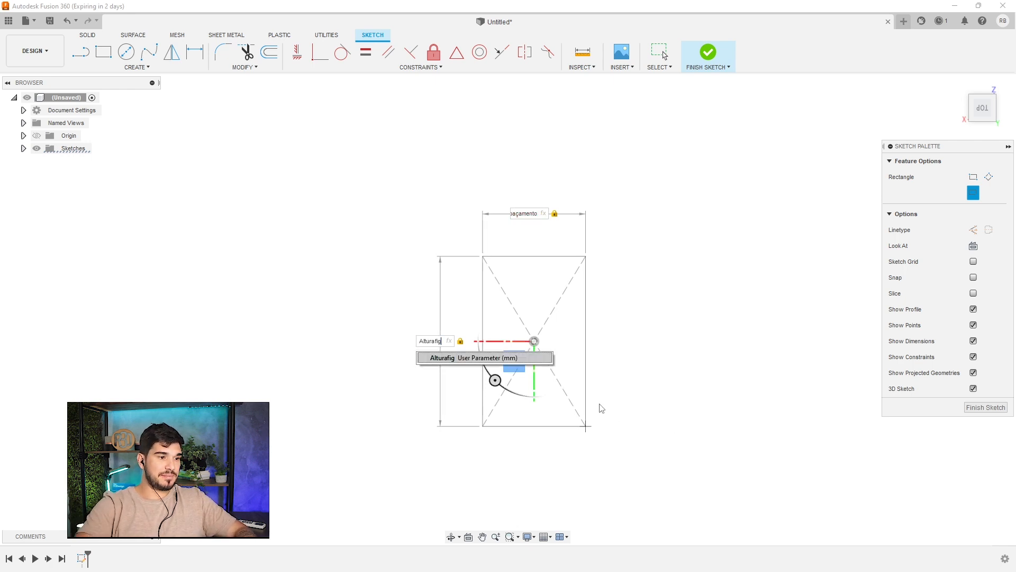
pyautogui.write('+esp')
pyautogui.press('Return')
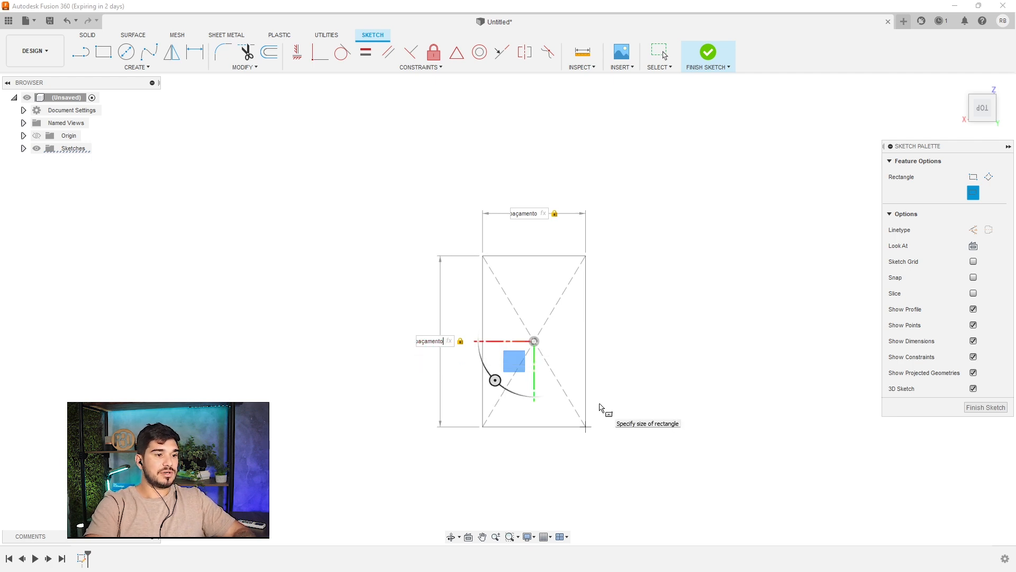
pyautogui.press('Return')
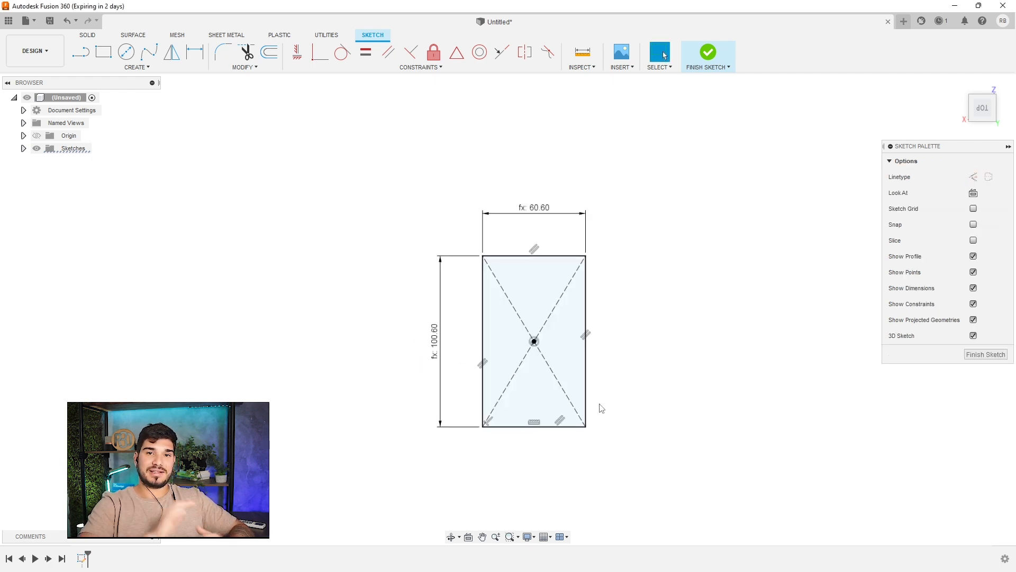
# Step: Set the espaçamento user parameter to 1 mm and apply it to the sketched rectangle
pyautogui.click(243, 67)
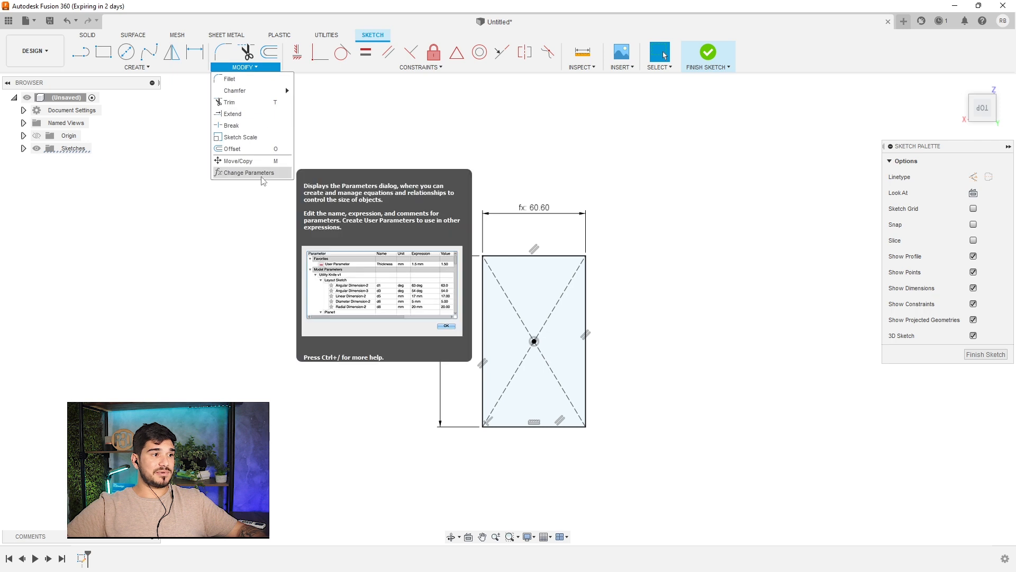
pyautogui.click(248, 159)
pyautogui.moveTo(461, 205); pyautogui.dragTo(352, 247)
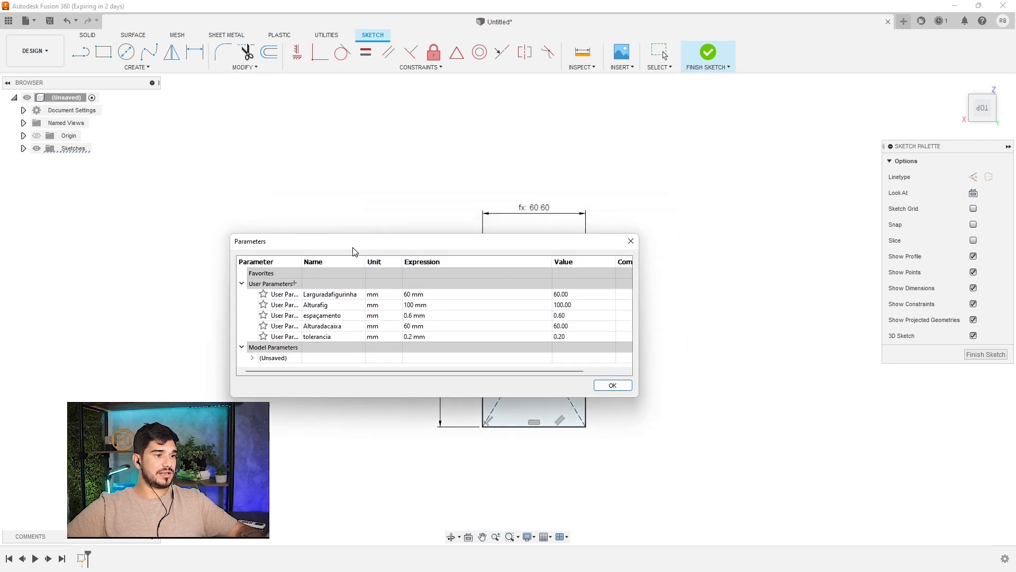
pyautogui.click(424, 315)
pyautogui.click(447, 314)
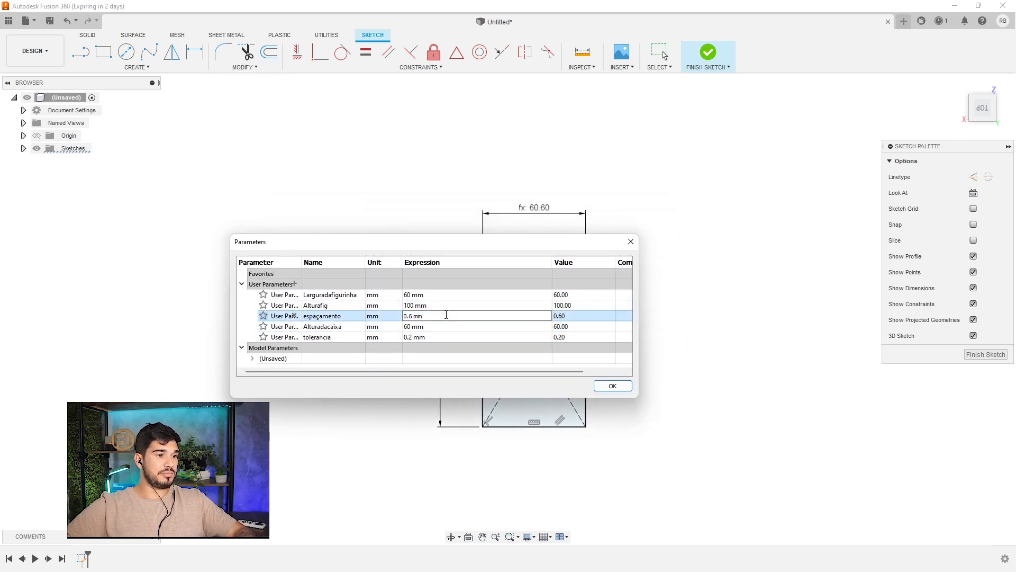
pyautogui.write('1')
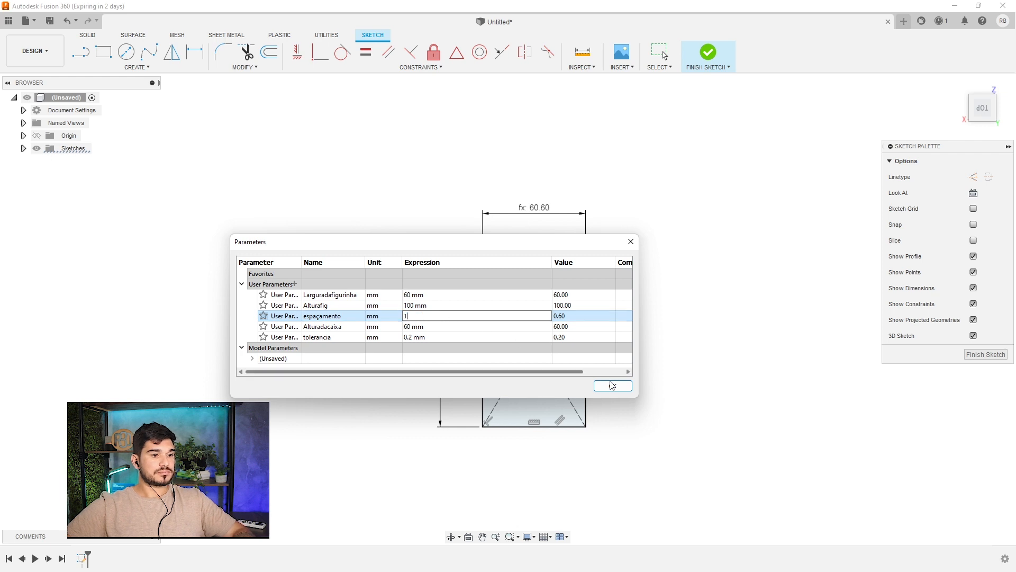
pyautogui.click(612, 385)
pyautogui.scroll(2, 651, 354)
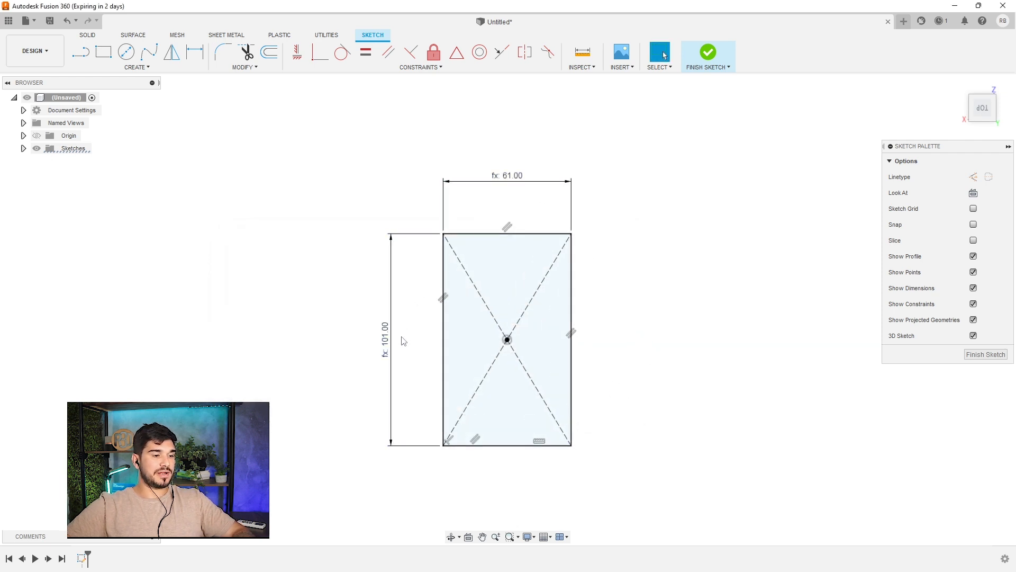
pyautogui.moveTo(425, 340); pyautogui.dragTo(394, 331, button='middle')
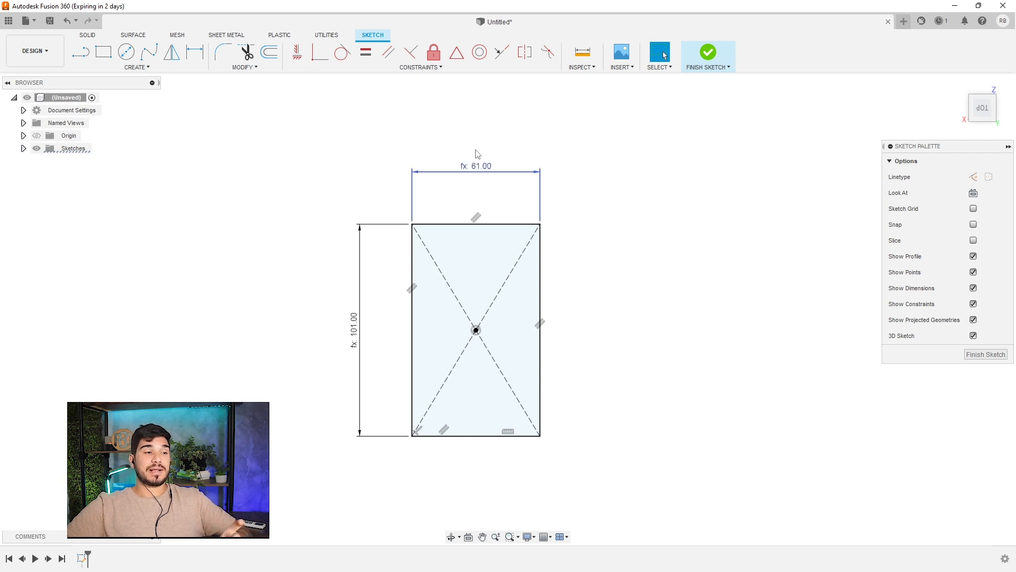
# Step: Add a user parameter named Espessuradacaixa in millimetres with the expression 2
pyautogui.click(244, 67)
pyautogui.click(265, 172)
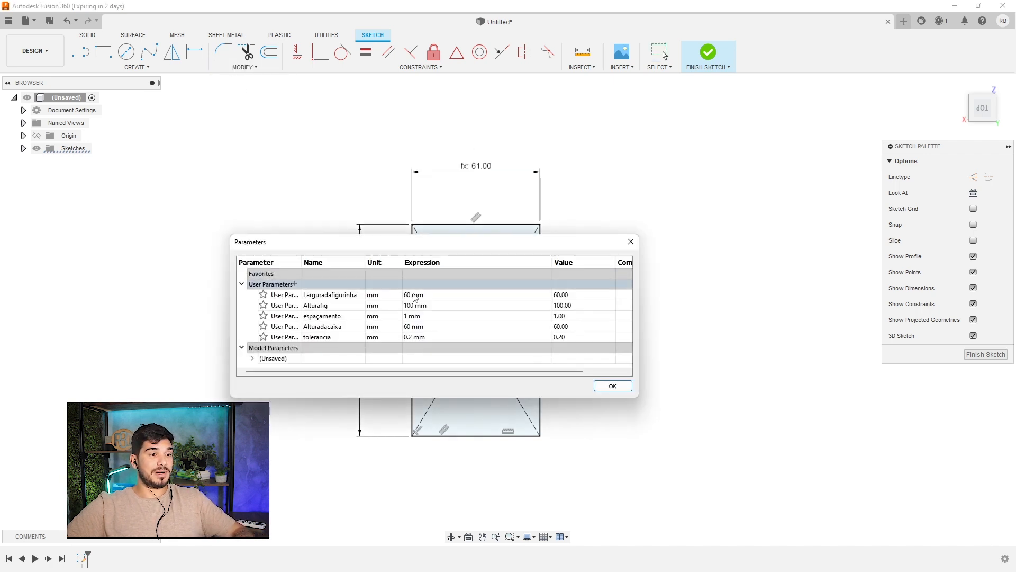
pyautogui.click(295, 283)
pyautogui.write('Espes')
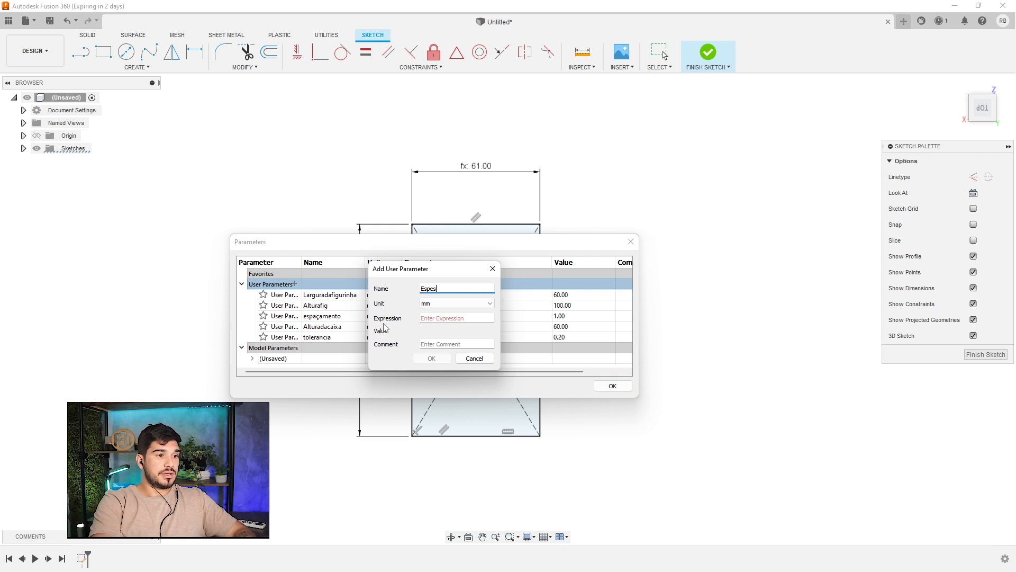
pyautogui.write('suradacaixa')
pyautogui.click(441, 319)
pyautogui.write('2')
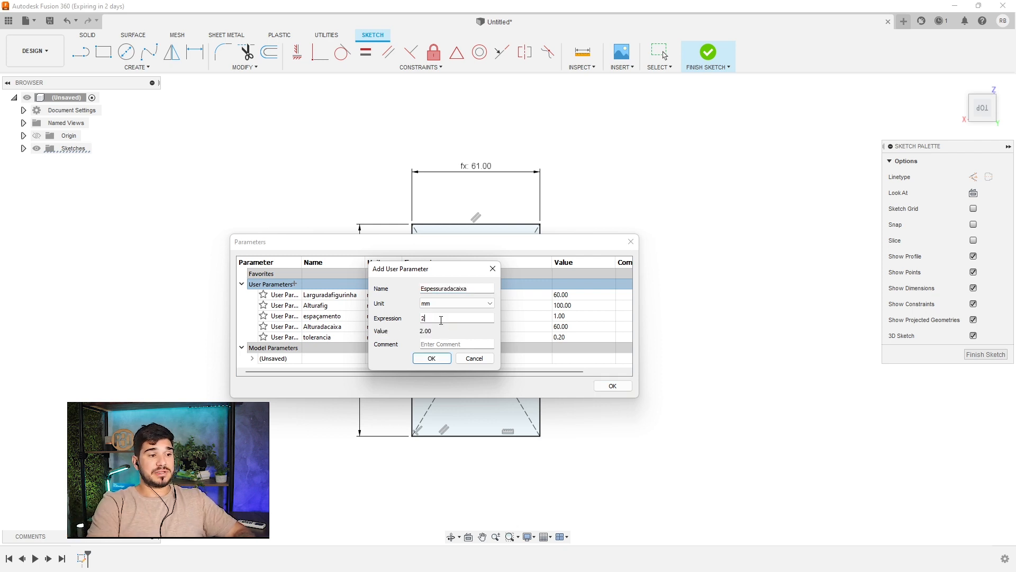
pyautogui.click(432, 358)
pyautogui.click(612, 385)
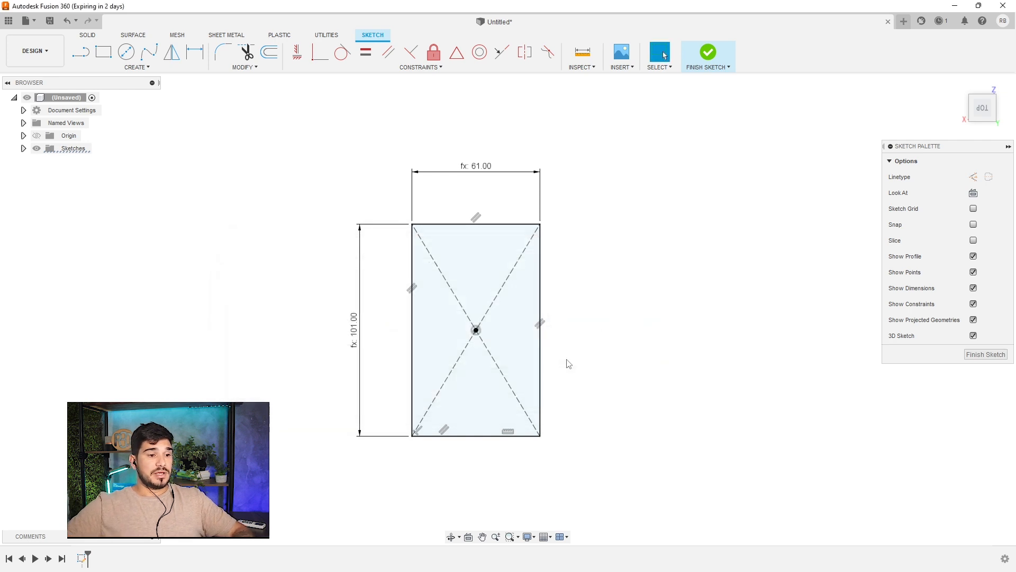
# Step: Offset the sketched rectangle outward by the negative Espessuradacaixa parameter
pyautogui.keyDown('shift'); pyautogui.moveTo(612, 309); pyautogui.dragTo(617, 267, button='middle'); pyautogui.keyUp('shift')
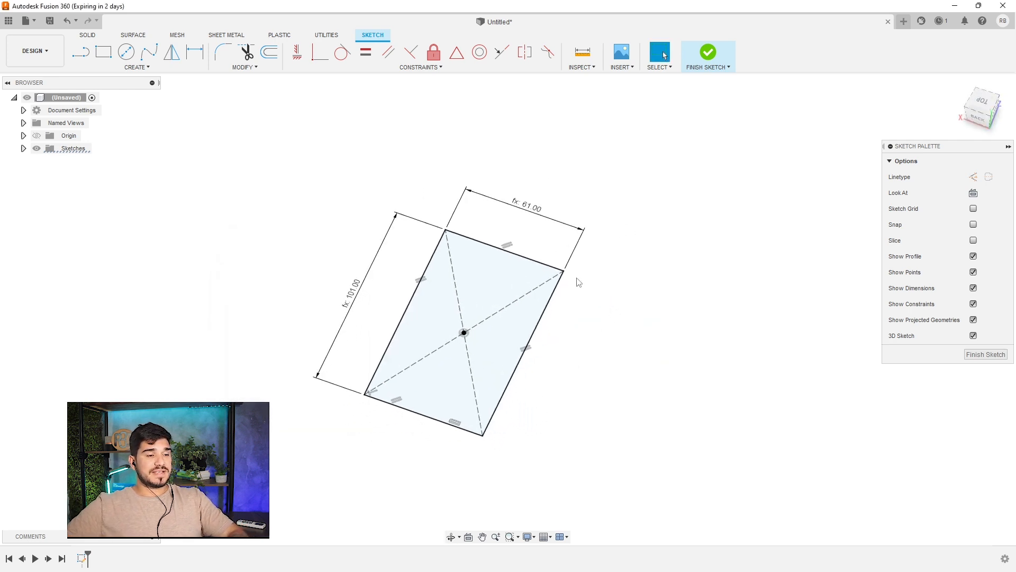
pyautogui.press('o')
pyautogui.click(569, 304)
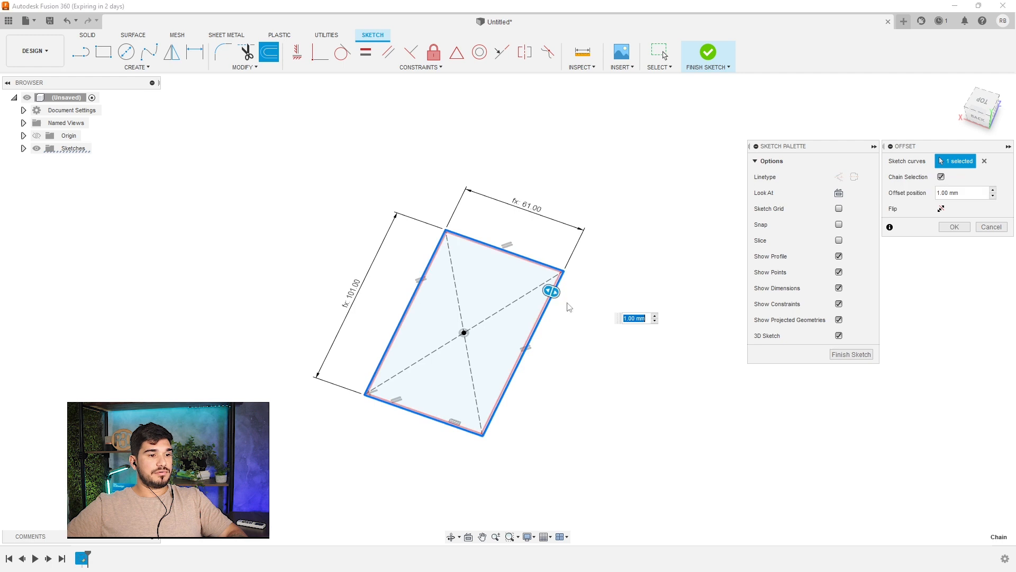
pyautogui.write('espessuradacaixa')
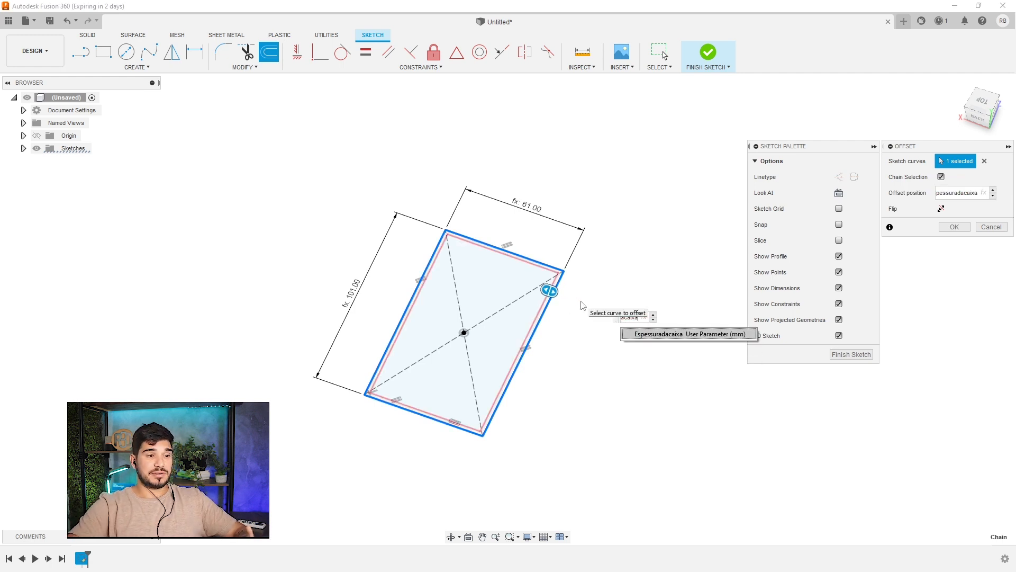
pyautogui.press('Return')
pyautogui.write('-Espes')
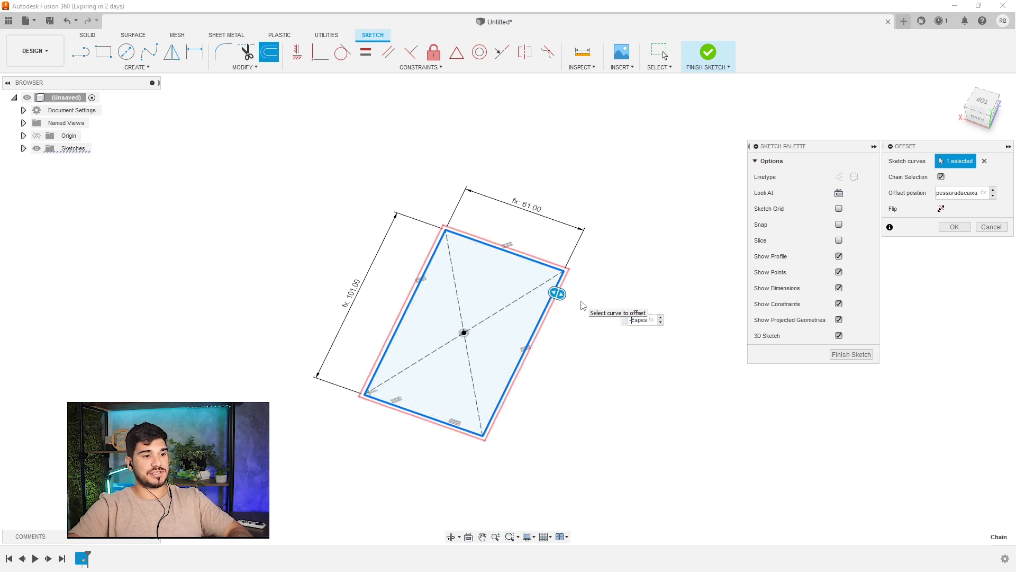
pyautogui.press('Return')
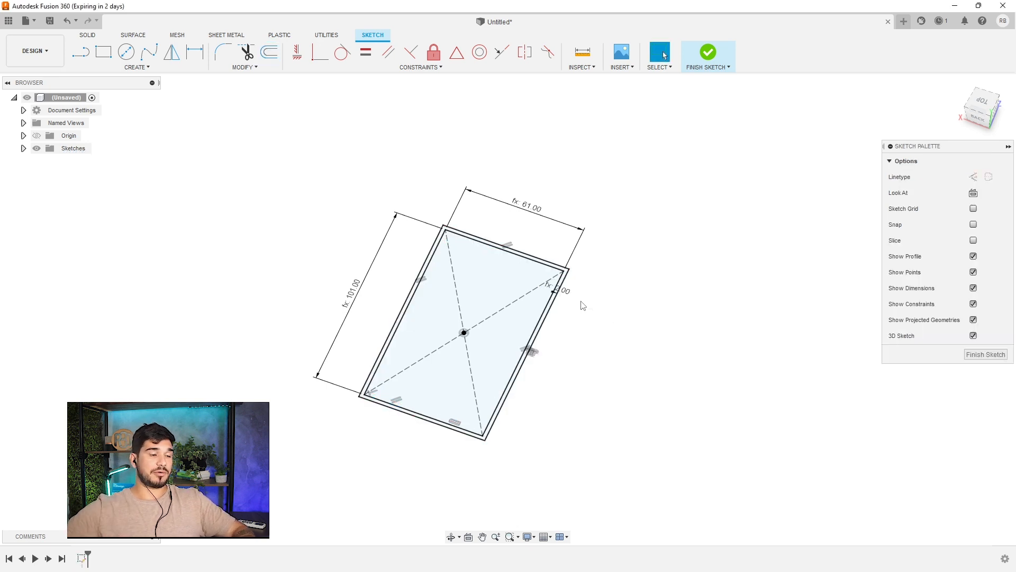
# Step: Extrude both the inner rectangle and surrounding border profiles by the Alturadacaixa parameter as a new body
pyautogui.scroll(3, 610, 297)
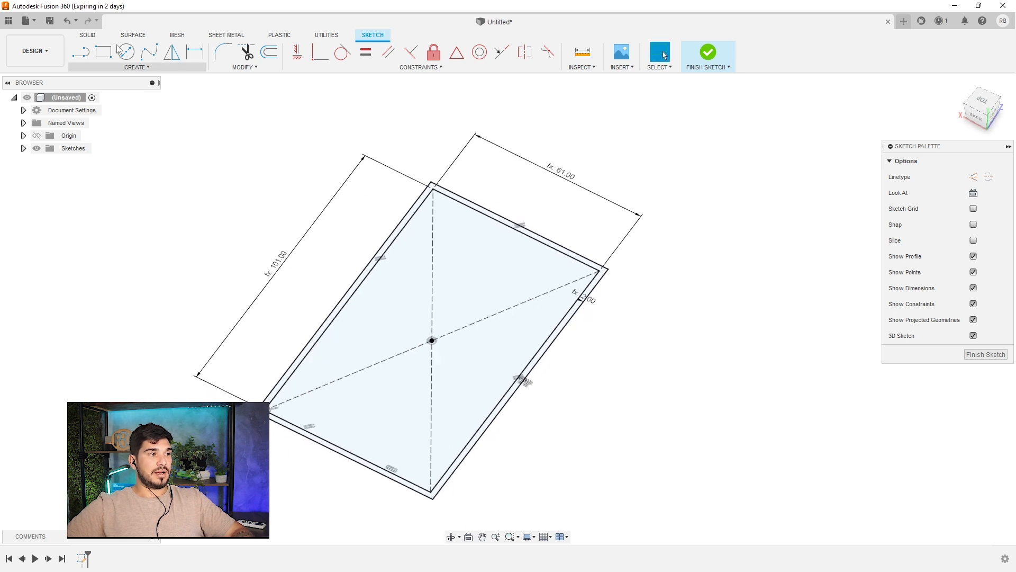
pyautogui.click(90, 36)
pyautogui.press('e')
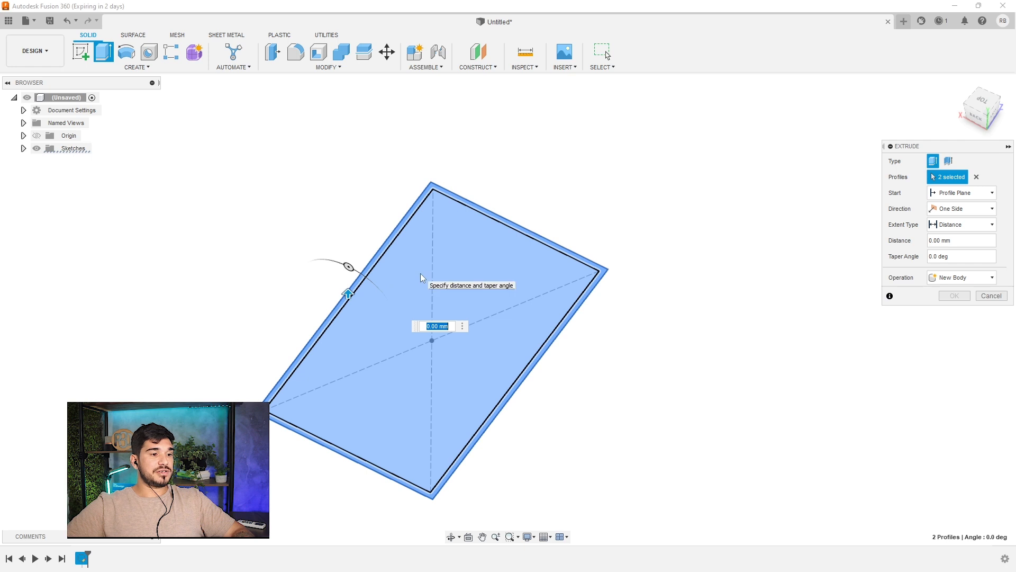
pyautogui.write('Al')
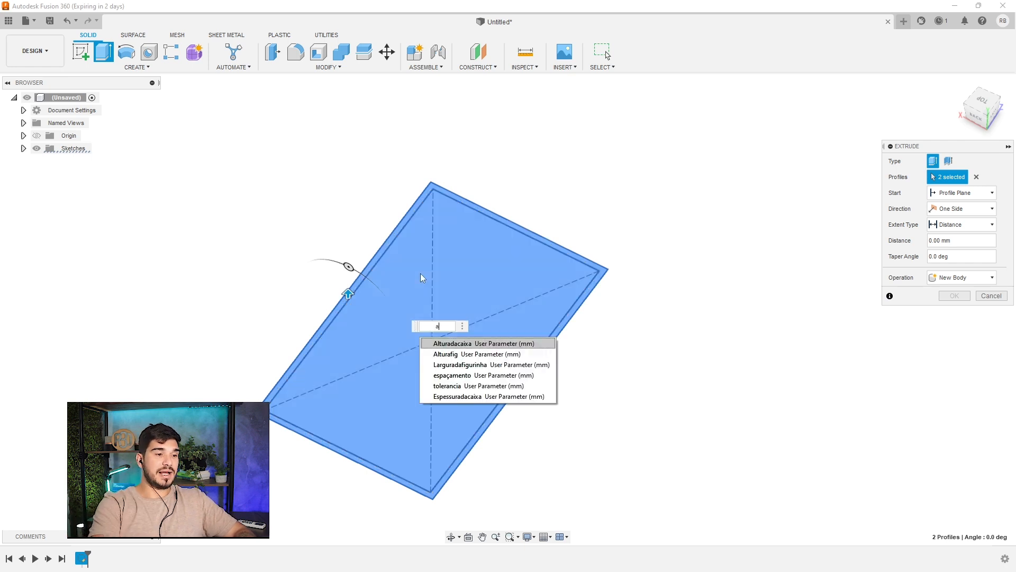
pyautogui.press('Return')
pyautogui.keyDown('shift'); pyautogui.moveTo(595, 318); pyautogui.dragTo(592, 273, button='middle'); pyautogui.keyUp('shift')
pyautogui.click(956, 295)
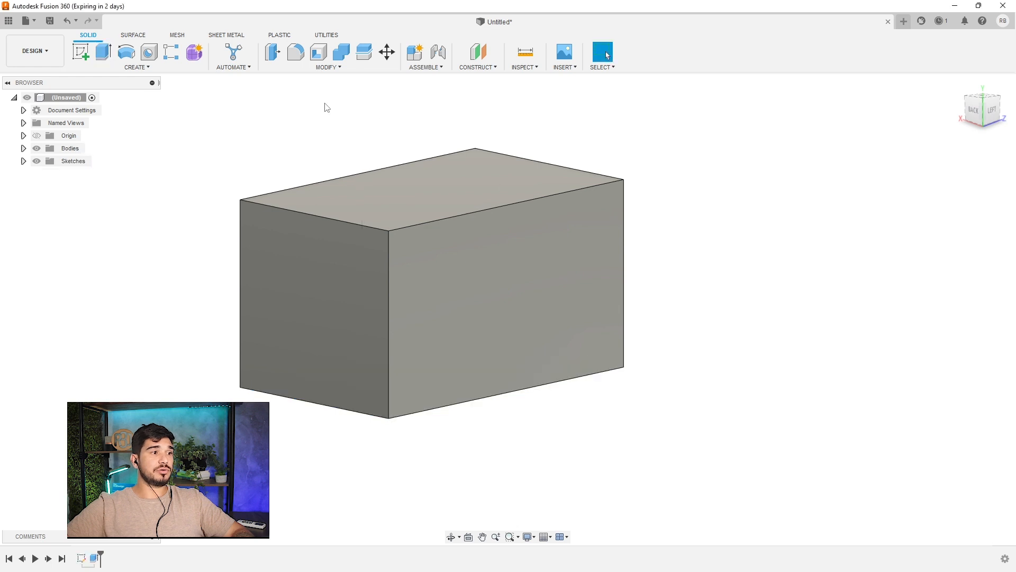
# Step: Try a value of 80 mm for the Larguradafigurinha user parameter on the extruded box
pyautogui.click(328, 69)
pyautogui.click(313, 338)
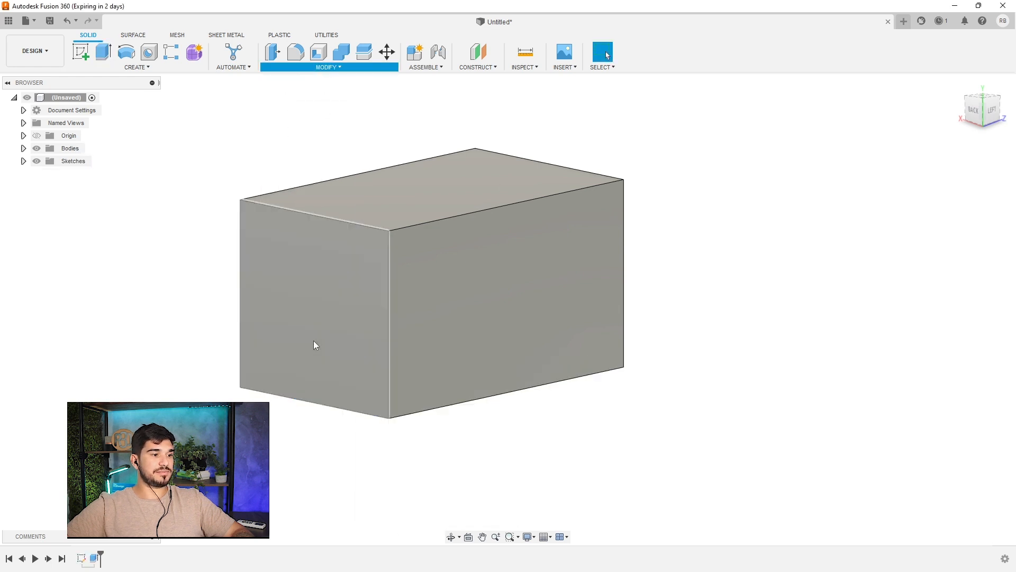
pyautogui.moveTo(491, 243); pyautogui.dragTo(751, 314)
pyautogui.doubleClick(701, 364)
pyautogui.tripleClick(709, 364)
pyautogui.write('80')
pyautogui.press('Return')
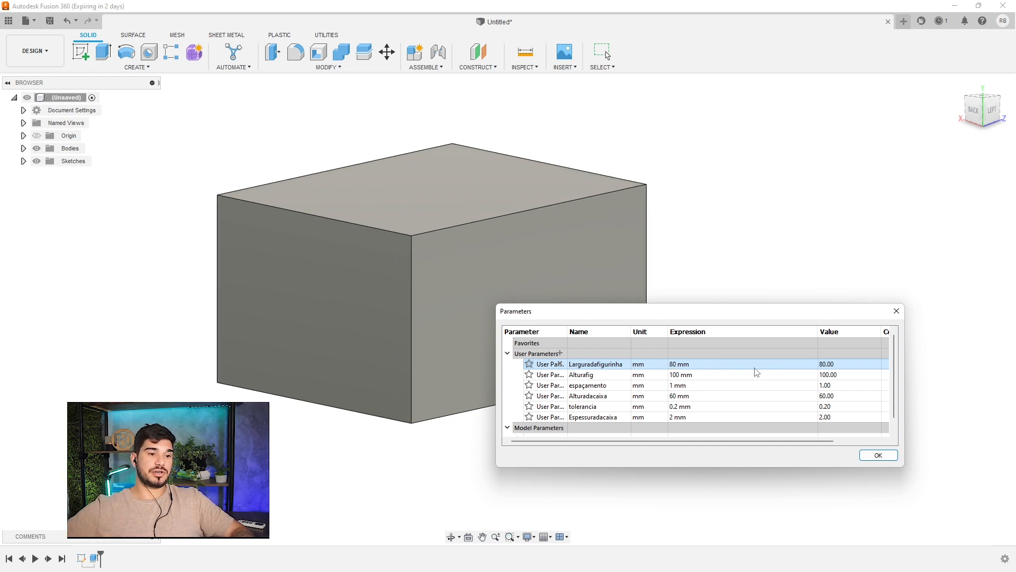
pyautogui.click(894, 455)
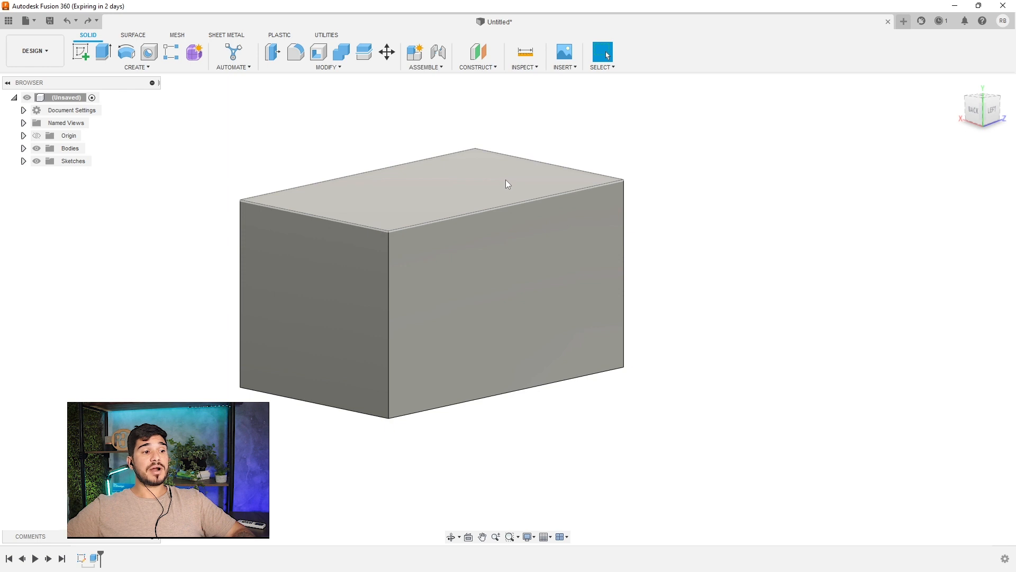
pyautogui.click(451, 199)
pyautogui.click(662, 167)
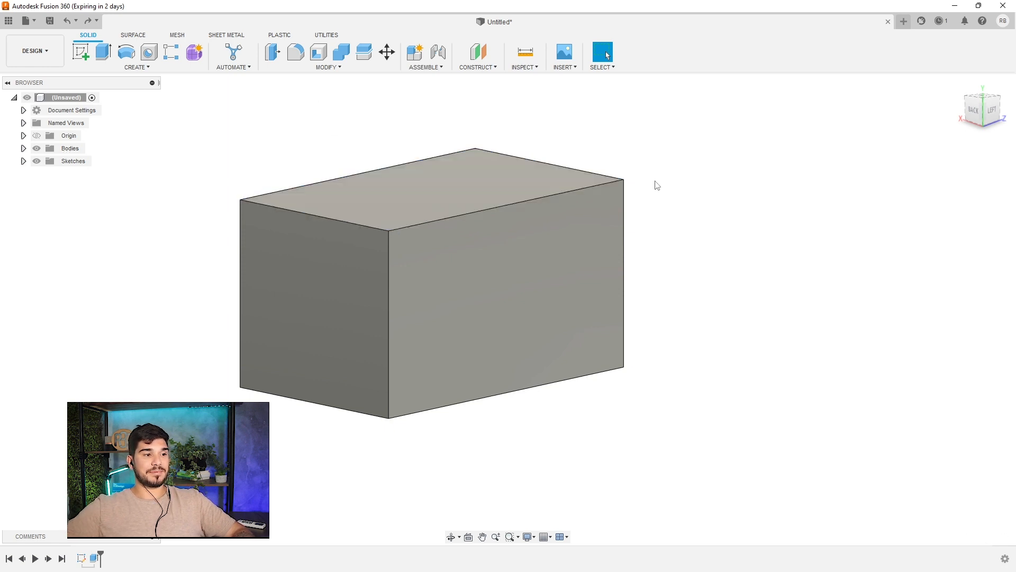
# Step: Fillet the box's four vertical corner edges with a radius driven by the Espessuradacaixa parameter
pyautogui.scroll(-2, 706, 290)
pyautogui.keyDown('shift'); pyautogui.moveTo(693, 260); pyautogui.dragTo(728, 291, button='middle'); pyautogui.keyUp('shift')
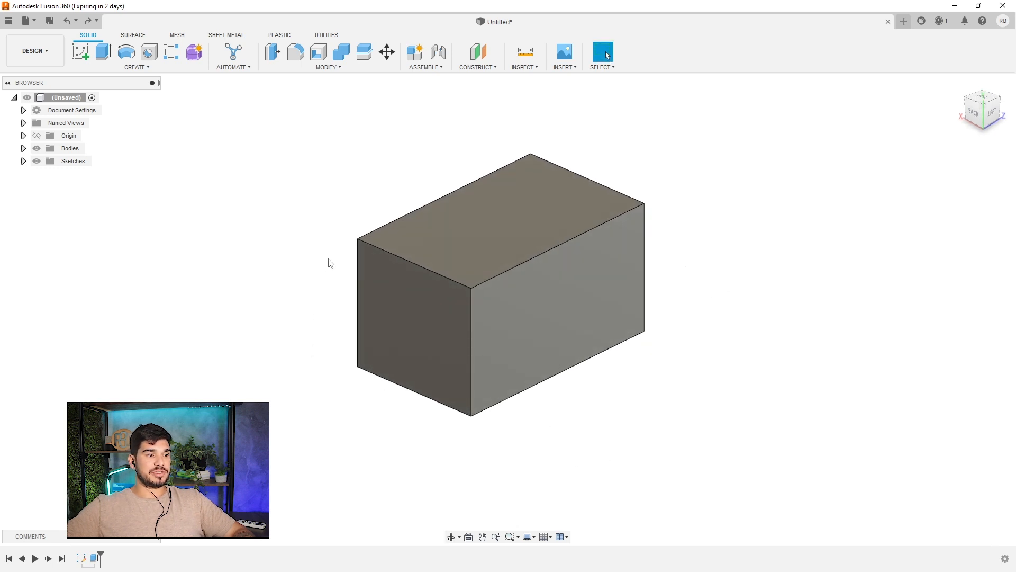
pyautogui.press('f')
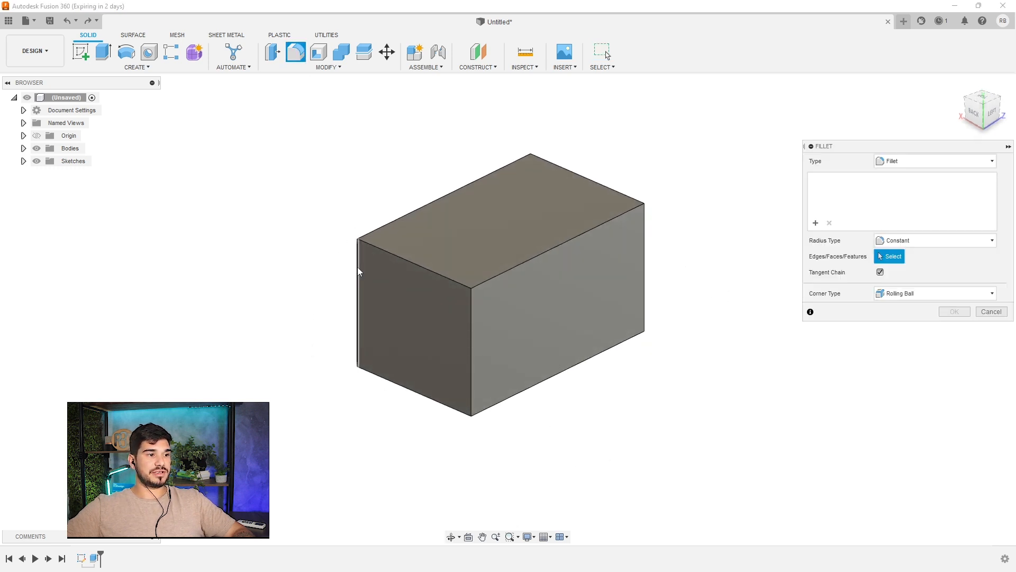
pyautogui.click(358, 271)
pyautogui.click(472, 345)
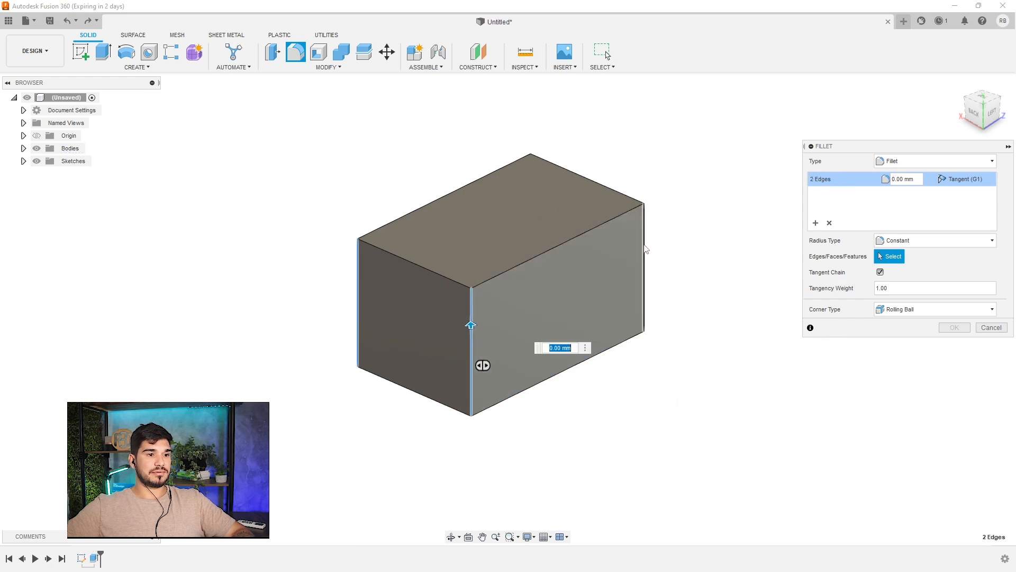
pyautogui.click(644, 249)
pyautogui.click(531, 174)
pyautogui.write('2')
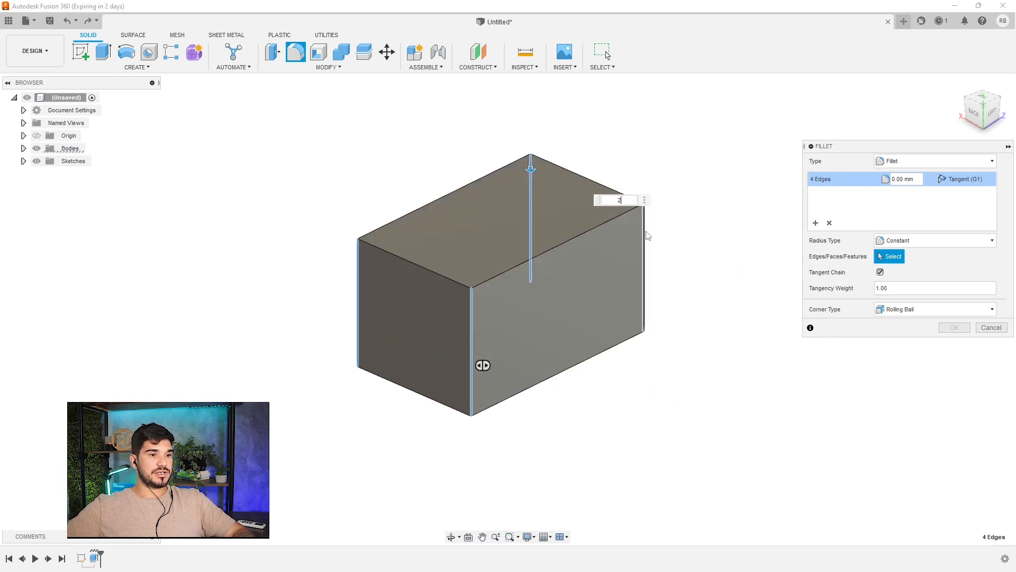
pyautogui.doubleClick(615, 202)
pyautogui.write('Espessuradacaixa')
pyautogui.press('Return')
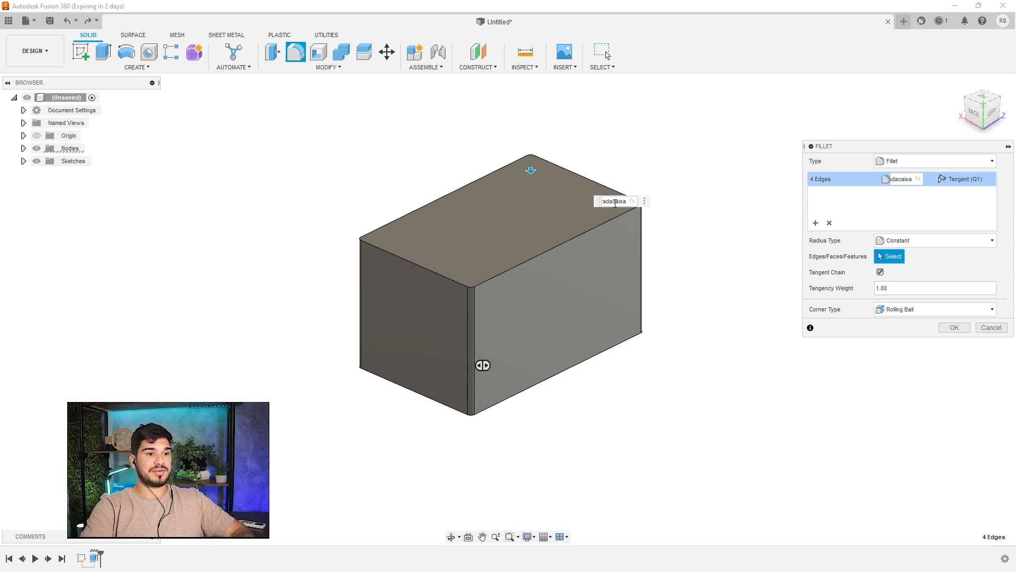
pyautogui.press('Return')
# Step: Shell the box inward from its top face with the inside thickness set to Espessuradacaixa
pyautogui.keyDown('shift'); pyautogui.moveTo(712, 205); pyautogui.dragTo(726, 226, button='middle'); pyautogui.keyUp('shift')
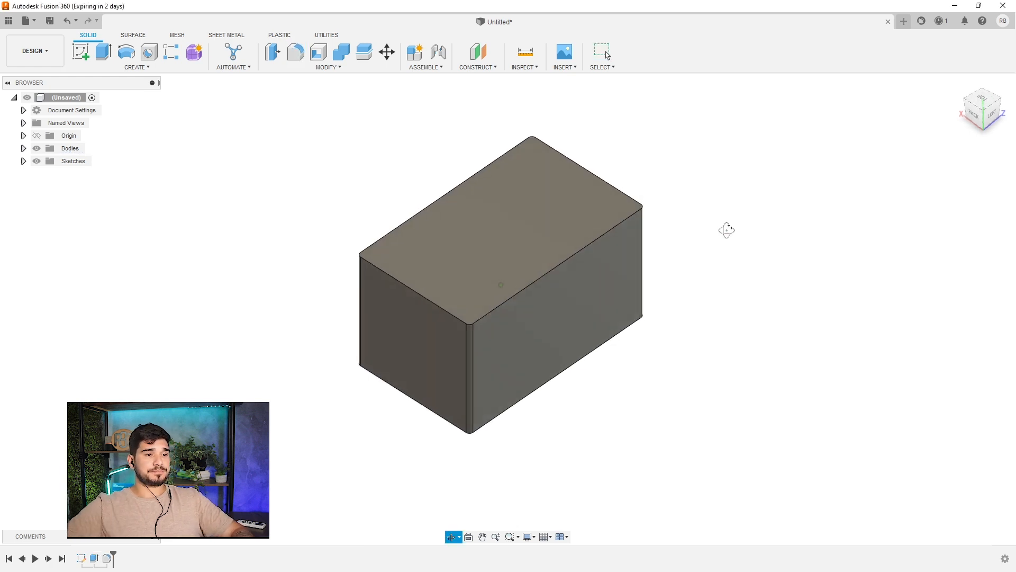
pyautogui.click(317, 58)
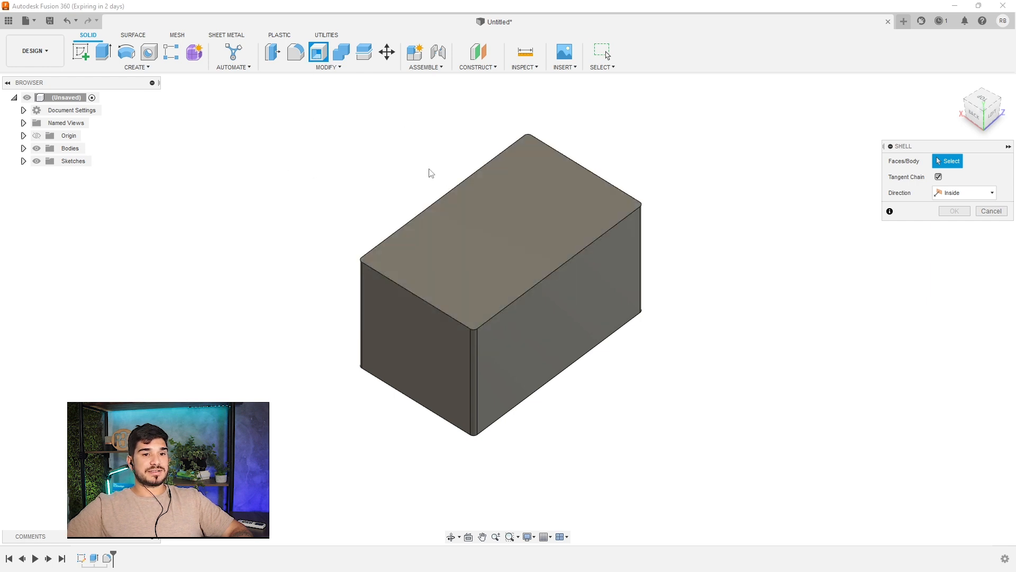
pyautogui.click(487, 230)
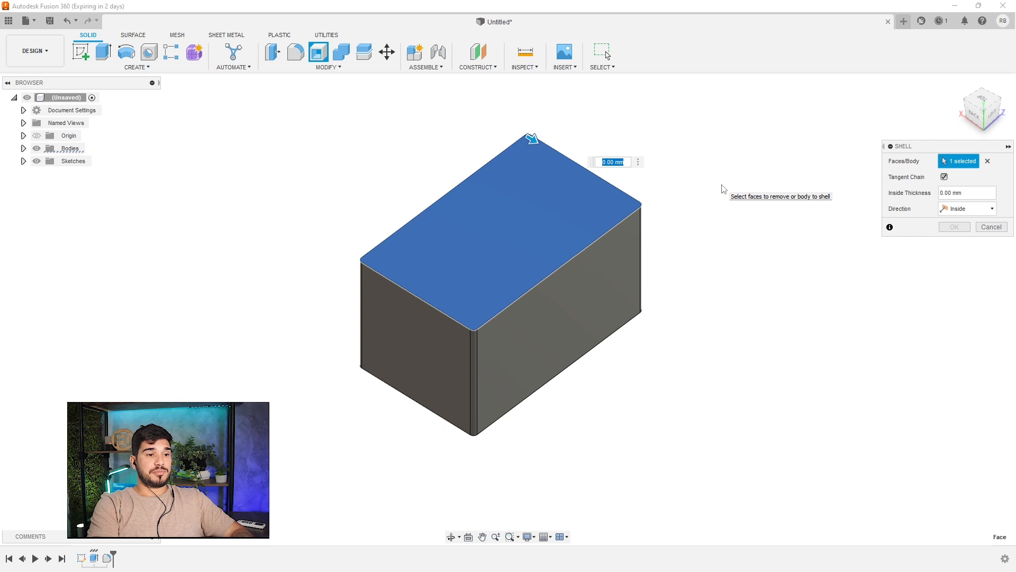
pyautogui.write('Espessuradacaixa')
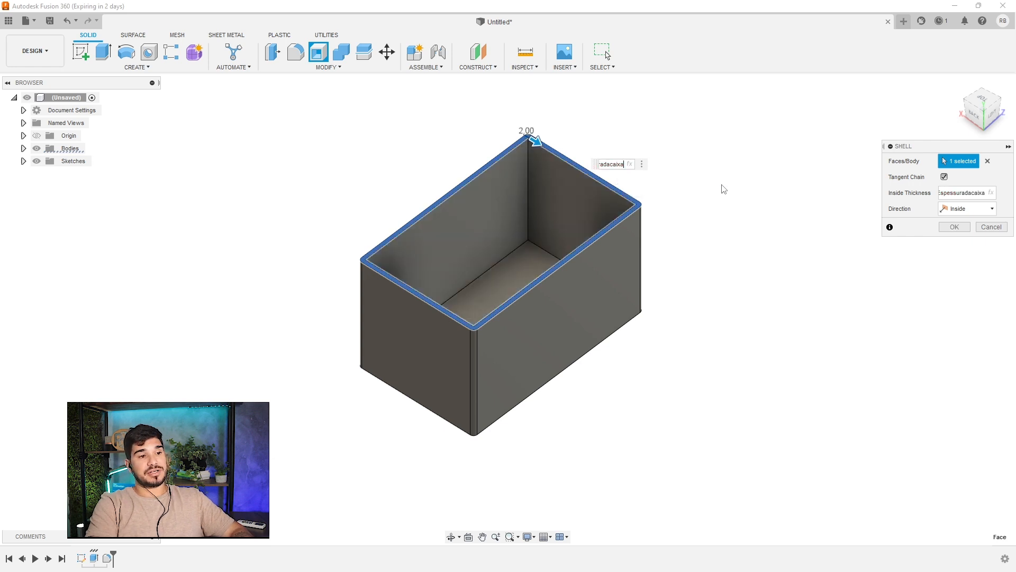
pyautogui.moveTo(400, 320)
pyautogui.keyDown('shift'); pyautogui.mouseDown(button='middle')
pyautogui.moveTo(379, 360)
pyautogui.moveTo(398, 326)
pyautogui.mouseUp(button='middle'); pyautogui.keyUp('shift')
pyautogui.click(963, 225)
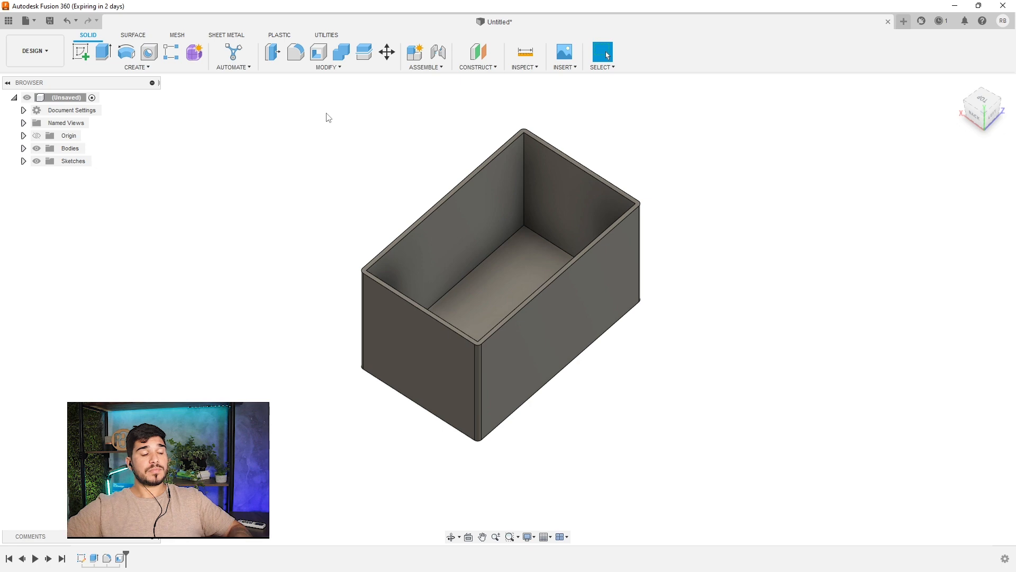
# Step: Start a sketch on the box's top rim face and project the rim's geometry into it
pyautogui.click(81, 52)
pyautogui.scroll(5, 371, 265)
pyautogui.click(365, 264)
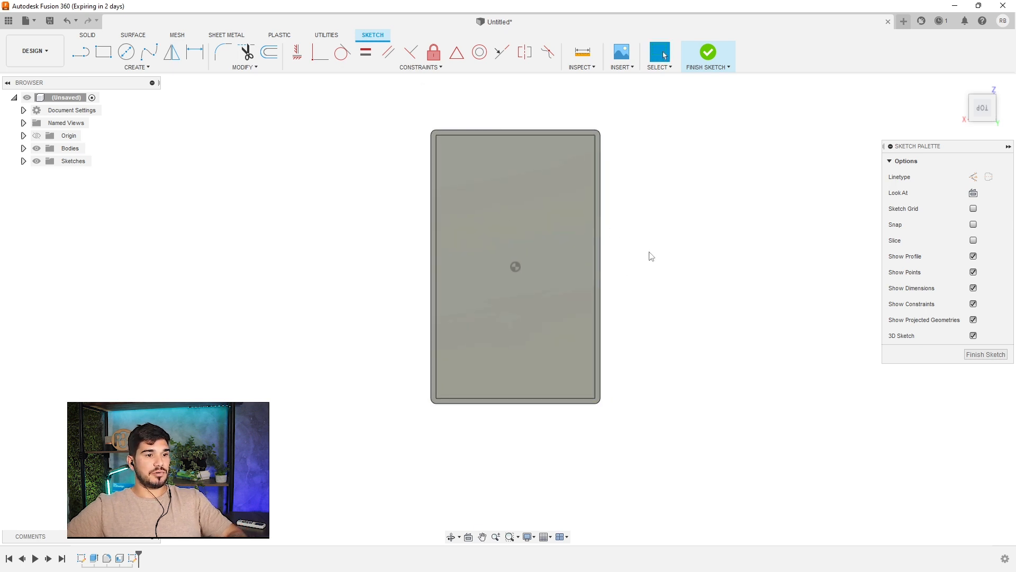
pyautogui.press('p')
pyautogui.scroll(3, 596, 138)
pyautogui.click(599, 143)
pyautogui.scroll(-3, 645, 229)
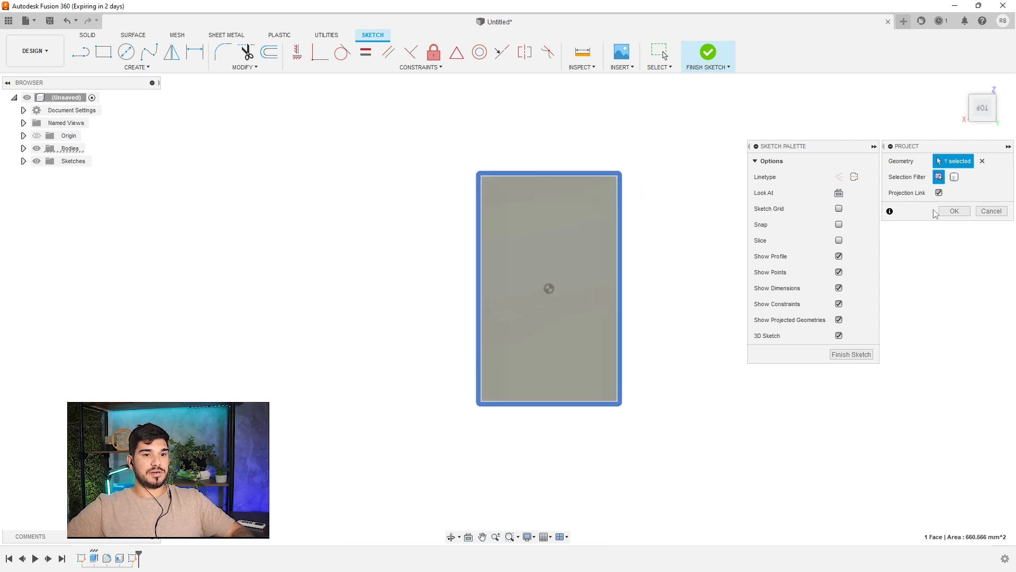
pyautogui.click(954, 211)
# Step: Offset the projected outer rim outline outward by Espessuradacaixa + tolerancia
pyautogui.scroll(3, 644, 248)
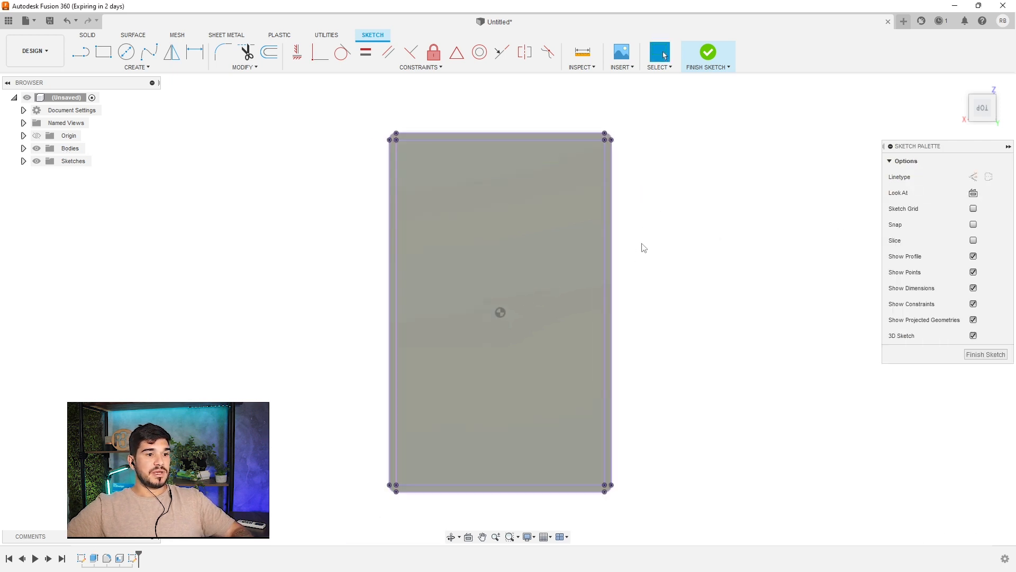
pyautogui.moveTo(660, 256); pyautogui.dragTo(655, 247, button='middle')
pyautogui.press('o')
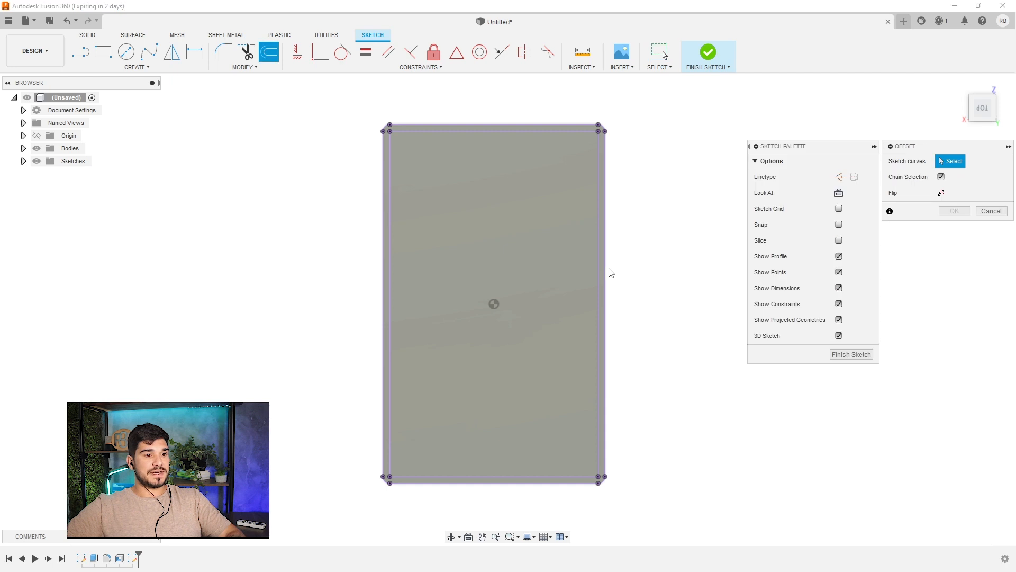
pyautogui.click(606, 268)
pyautogui.moveTo(609, 265); pyautogui.dragTo(617, 267)
pyautogui.write('es')
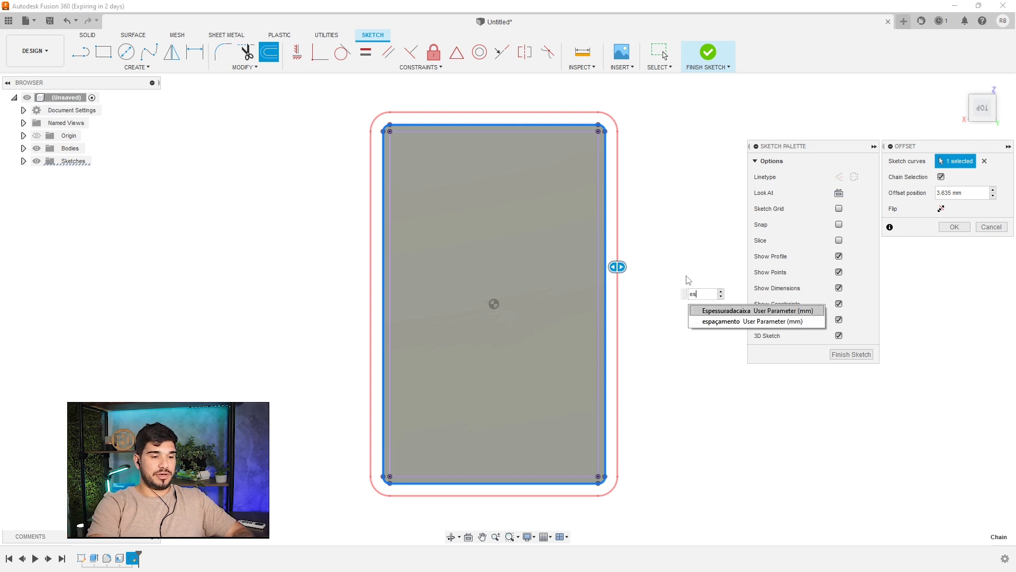
pyautogui.write('p')
pyautogui.press('Return')
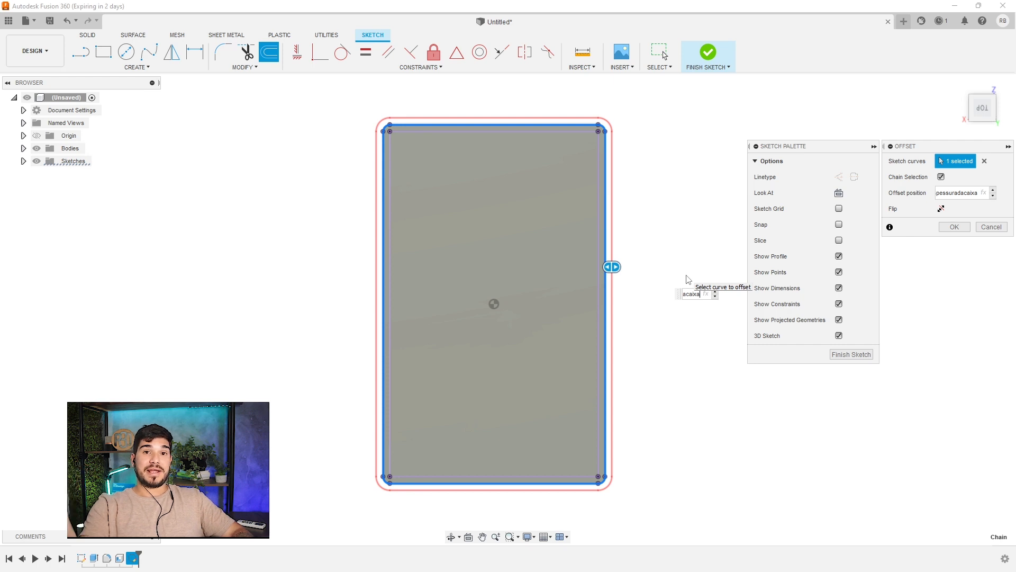
pyautogui.write('+ t')
pyautogui.press('Return')
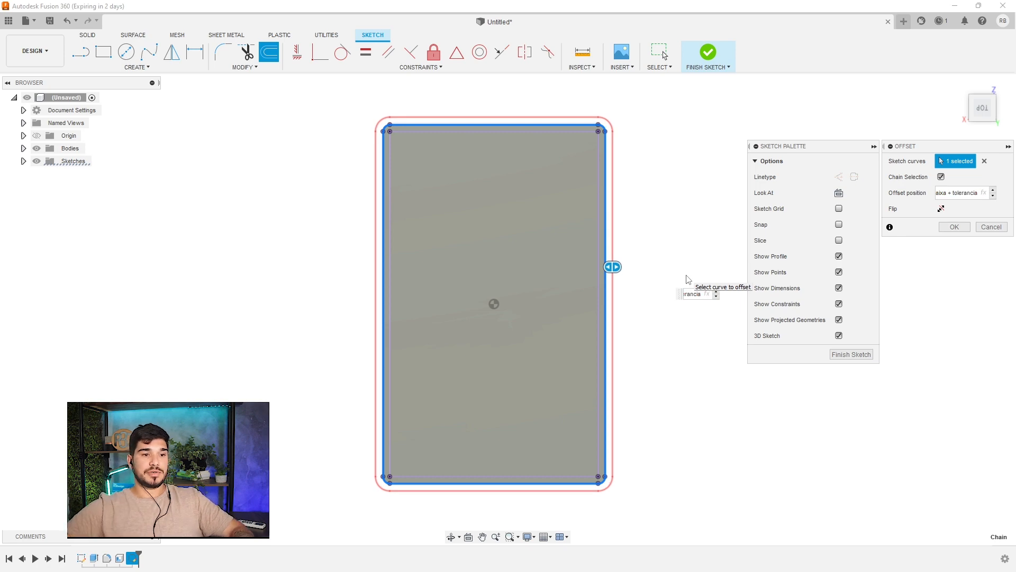
pyautogui.click(955, 226)
pyautogui.keyDown('shift'); pyautogui.moveTo(631, 316); pyautogui.dragTo(318, 258, button='middle'); pyautogui.keyUp('shift')
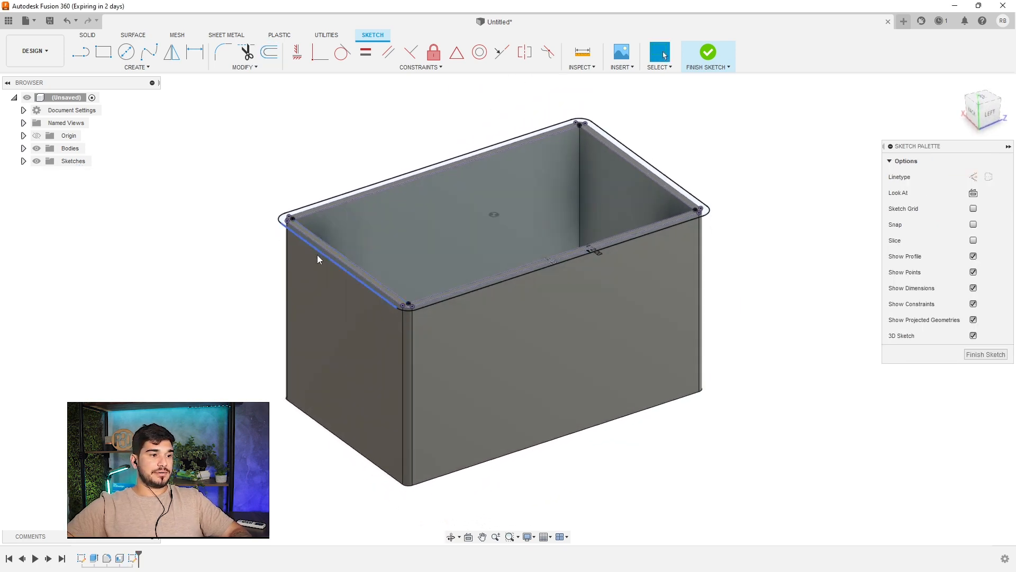
# Step: Hide the box body and extrude the three nested lid-sketch profiles 15 mm downward
pyautogui.scroll(2, 318, 254)
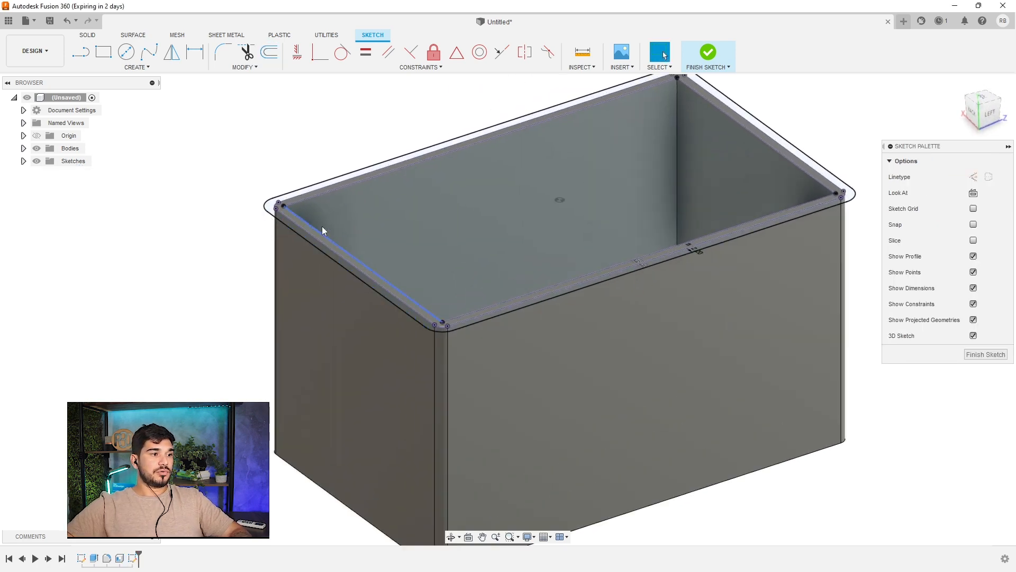
pyautogui.click(36, 149)
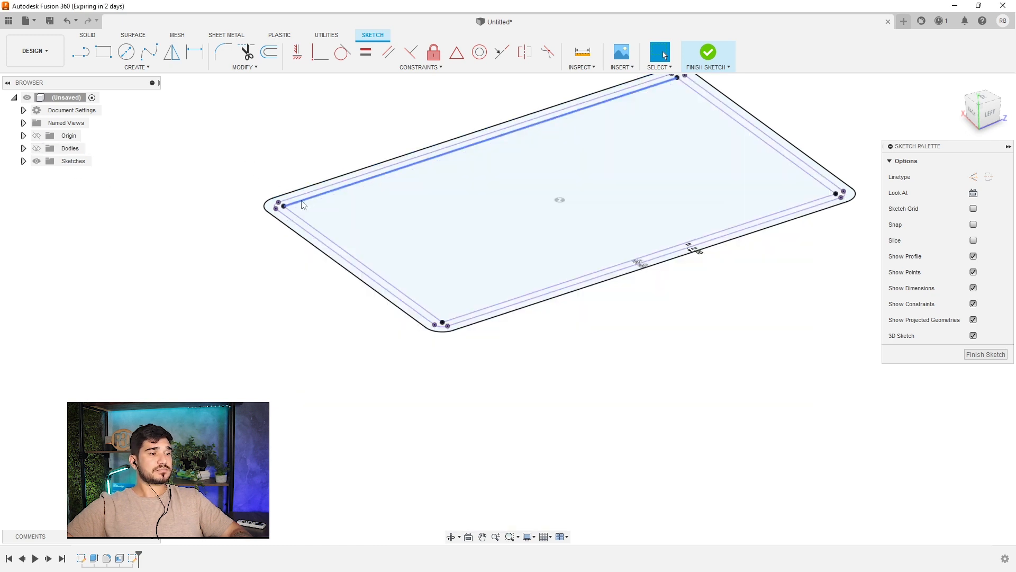
pyautogui.keyDown('shift'); pyautogui.moveTo(339, 212); pyautogui.dragTo(352, 217, button='middle'); pyautogui.keyUp('shift')
pyautogui.scroll(3, 283, 211)
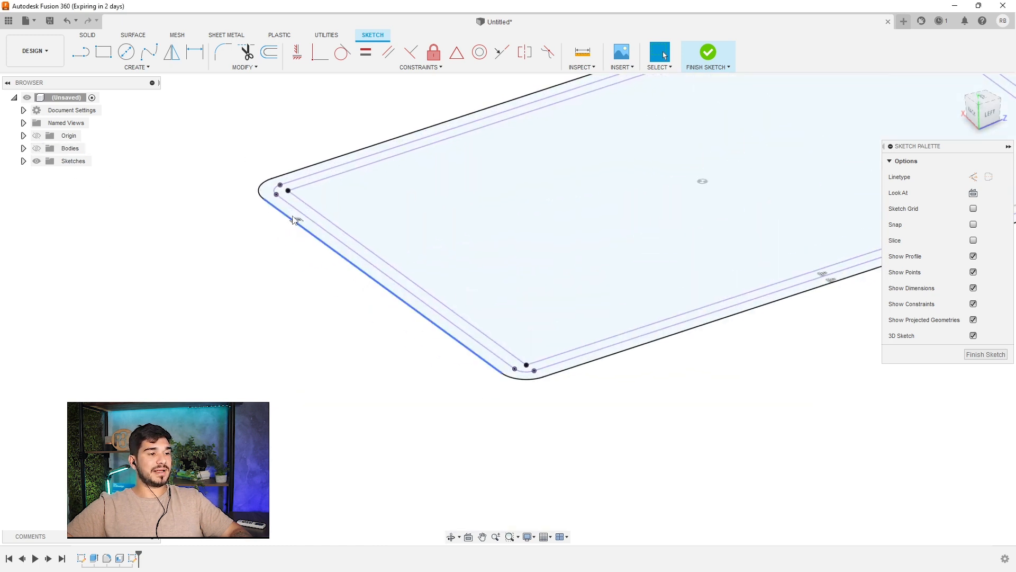
pyautogui.click(283, 209)
pyautogui.keyDown('ctrl'); pyautogui.click(324, 200); pyautogui.keyUp('ctrl')
pyautogui.keyDown('ctrl'); pyautogui.click(298, 205); pyautogui.keyUp('ctrl')
pyautogui.press('e')
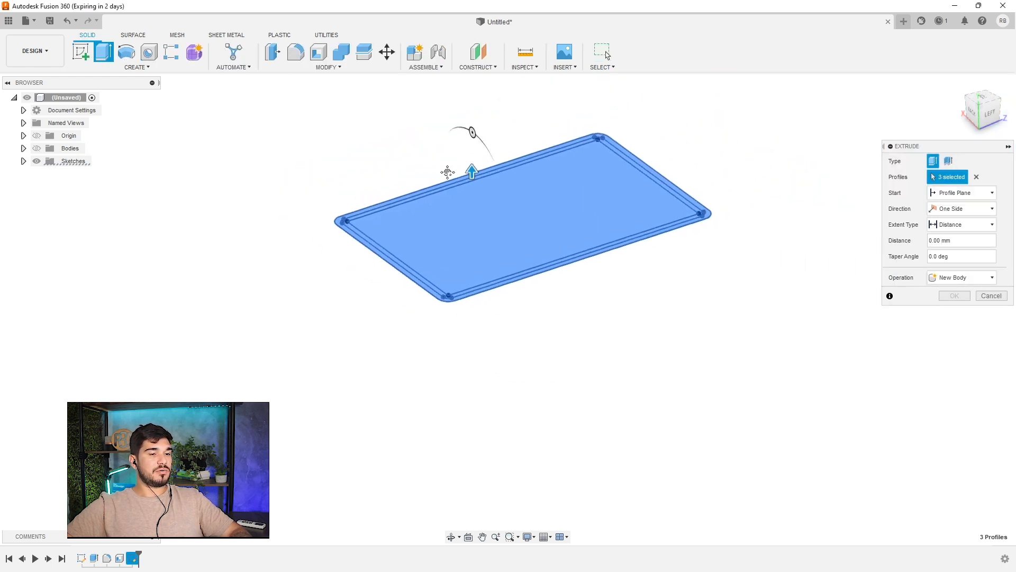
pyautogui.moveTo(460, 174); pyautogui.dragTo(463, 235)
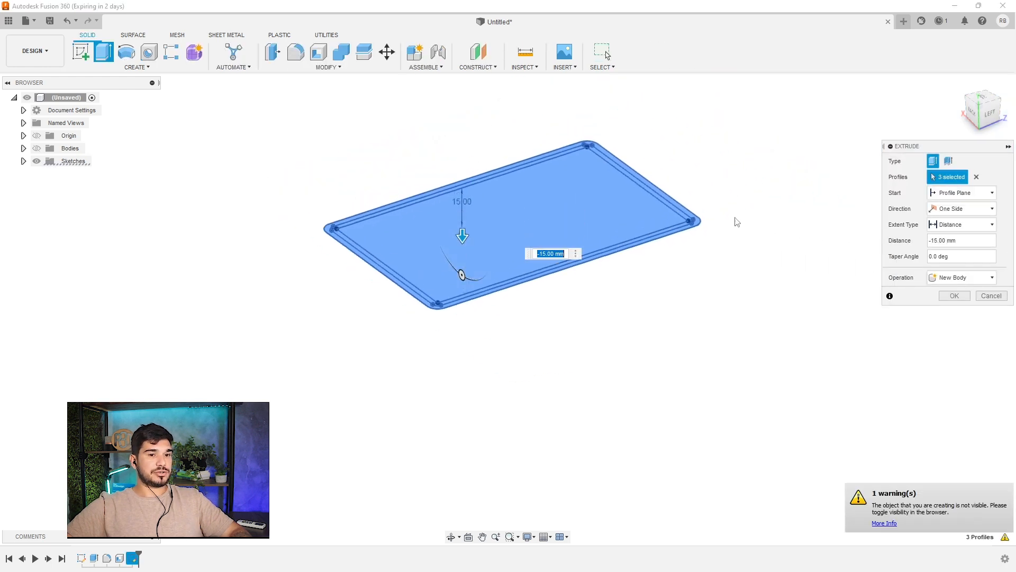
# Step: Show the box body again and set the lid extrusion's operation to New Body
pyautogui.click(35, 147)
pyautogui.scroll(3, 462, 267)
pyautogui.keyDown('shift'); pyautogui.moveTo(465, 284); pyautogui.dragTo(478, 217, button='middle'); pyautogui.keyUp('shift')
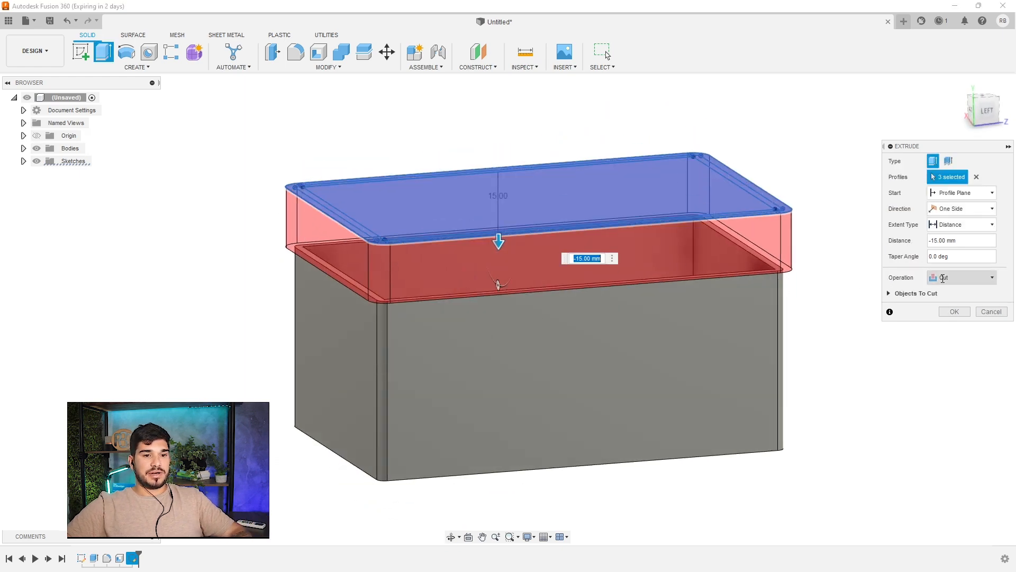
pyautogui.click(942, 278)
pyautogui.click(948, 326)
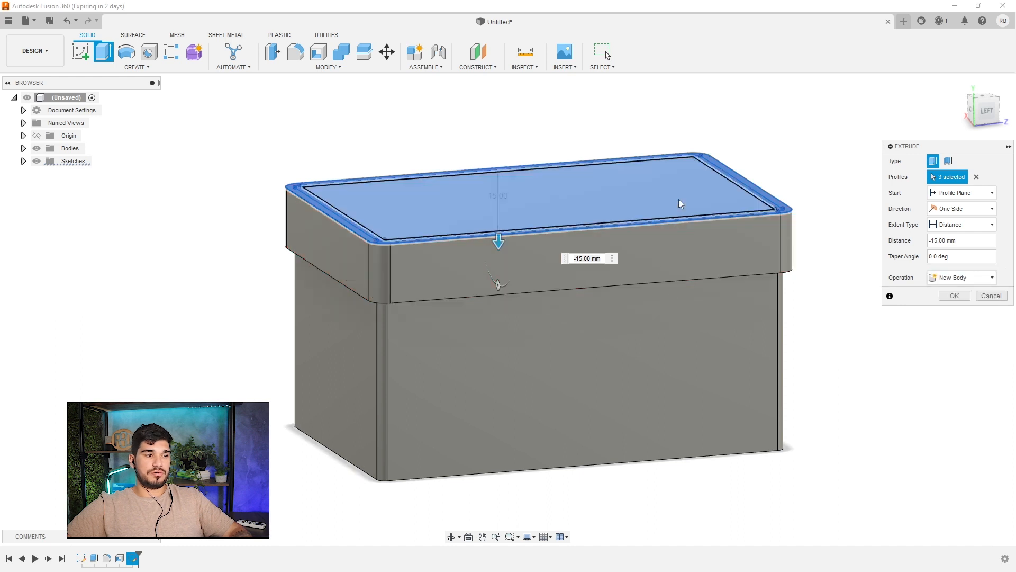
pyautogui.keyDown('shift'); pyautogui.moveTo(484, 145); pyautogui.dragTo(463, 159, button='middle'); pyautogui.keyUp('shift')
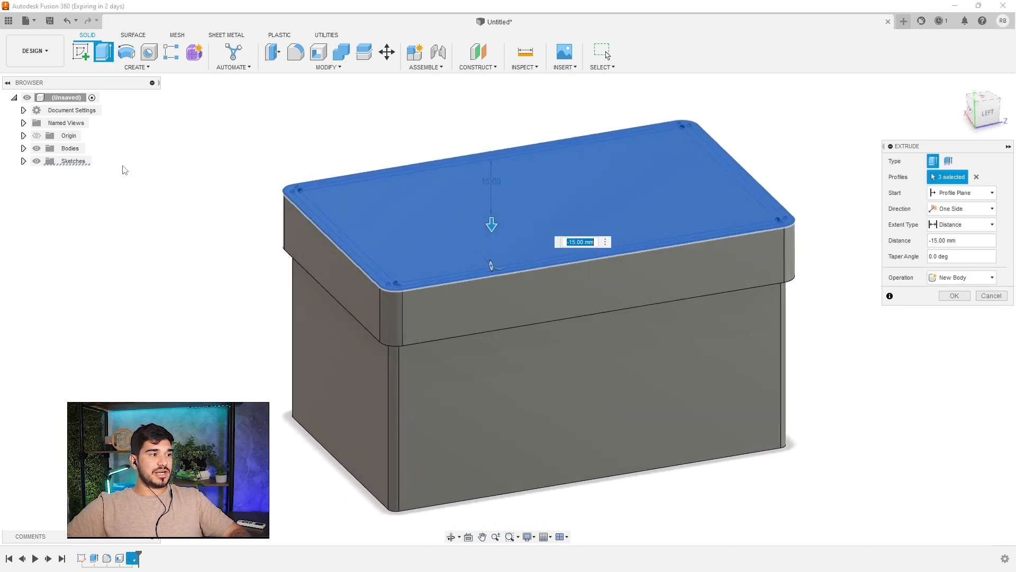
pyautogui.click(23, 148)
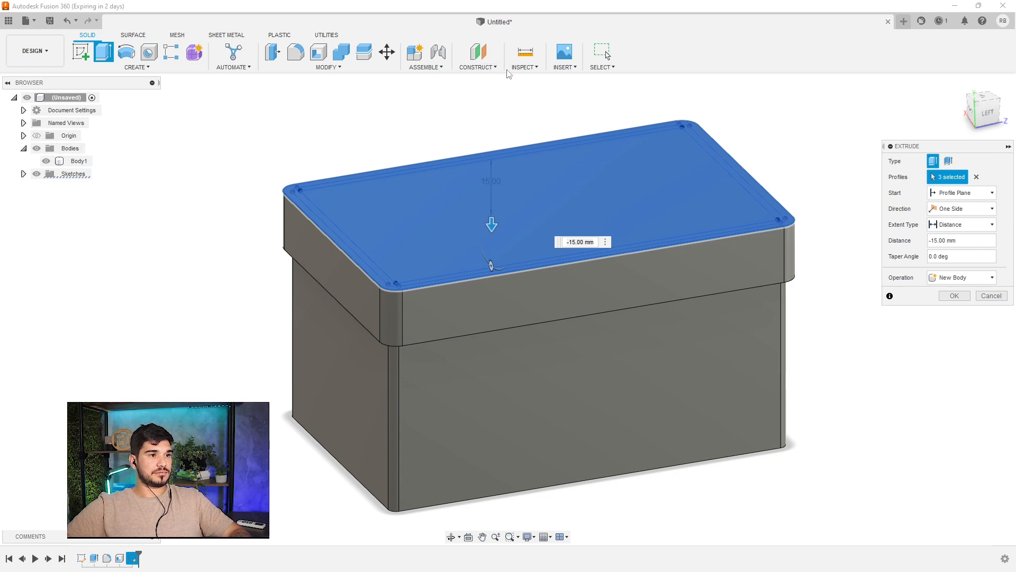
# Step: Create a section analysis through the box and lid from the box's long side face at a -15 mm distance, and view it from the left
pyautogui.click(523, 68)
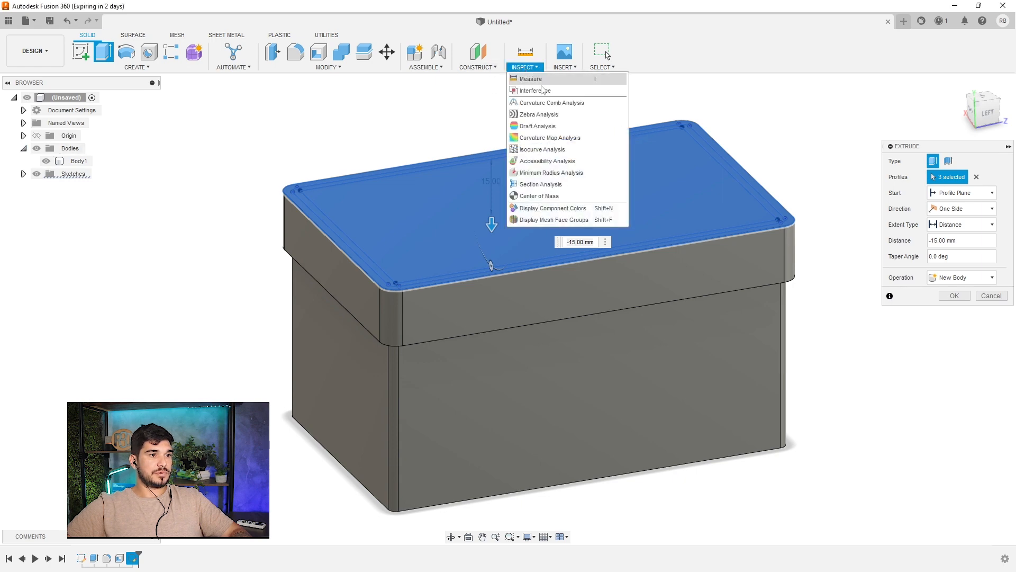
pyautogui.click(558, 183)
pyautogui.click(647, 363)
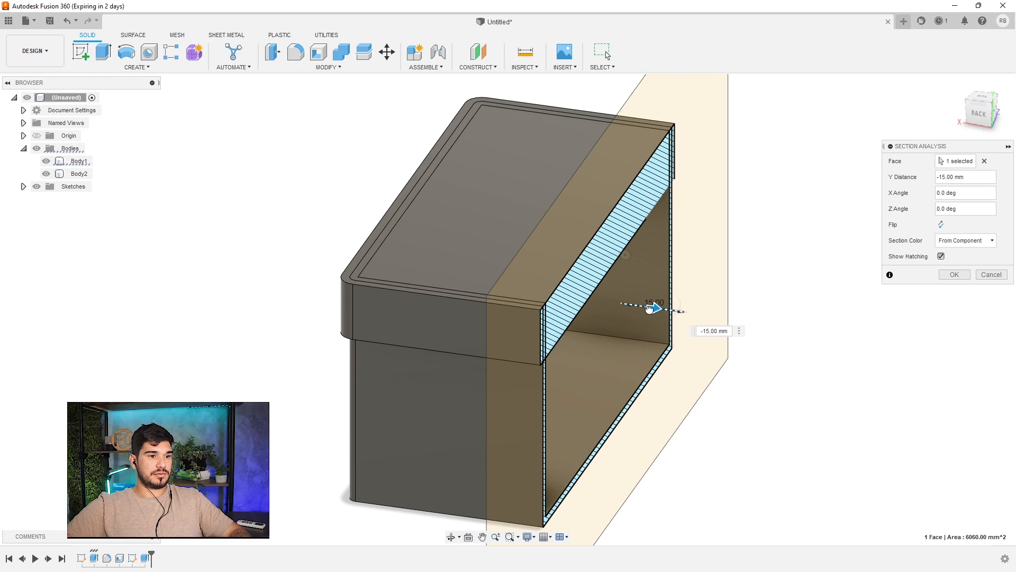
pyautogui.click(954, 274)
pyautogui.keyDown('shift'); pyautogui.moveTo(764, 268); pyautogui.dragTo(883, 135, button='middle'); pyautogui.keyUp('shift')
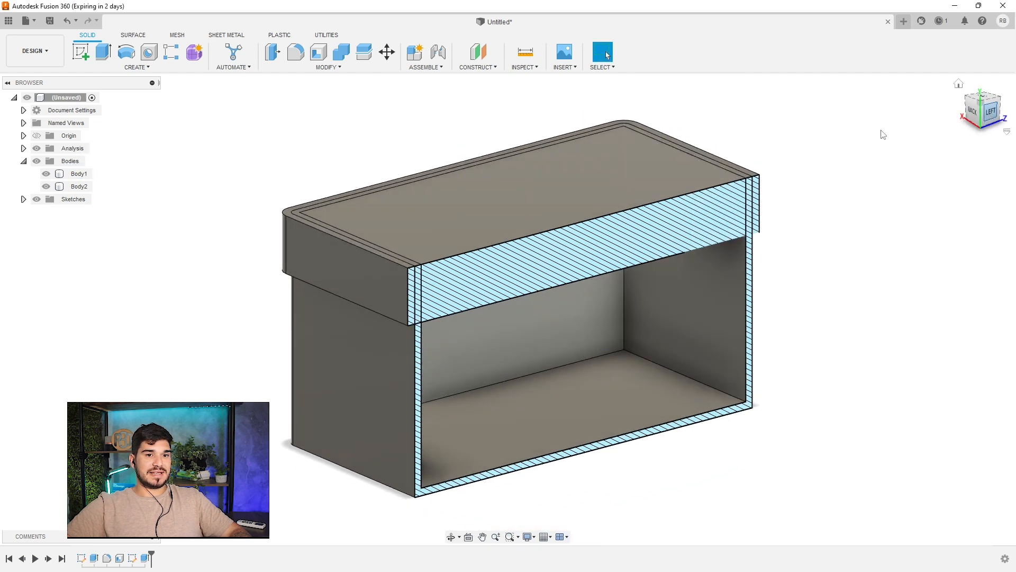
pyautogui.click(990, 111)
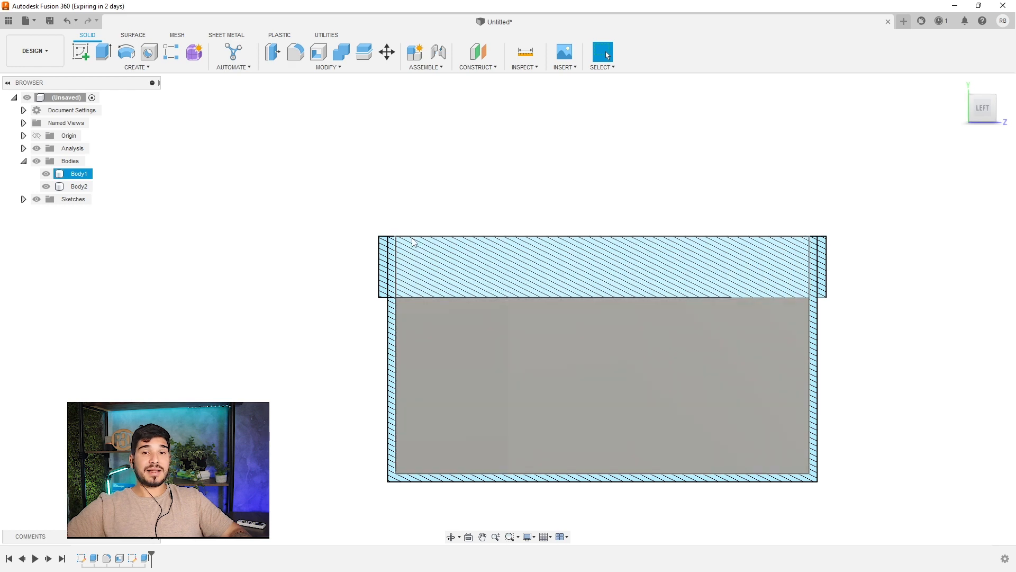
# Step: Edit the lid extrusion to start from an offset of Espessuradacaixa above the sketch profile plane
pyautogui.doubleClick(132, 558)
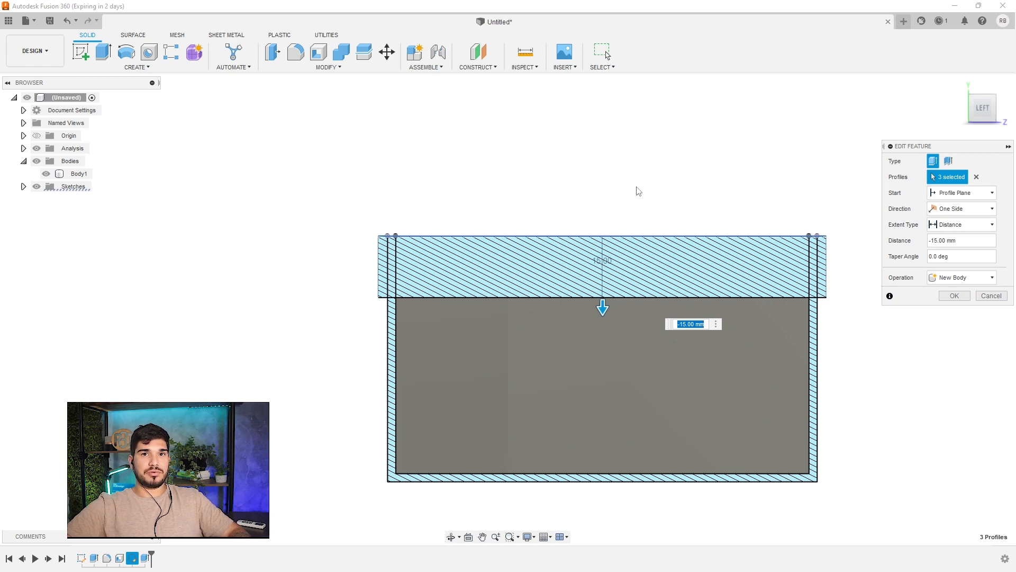
pyautogui.keyDown('shift'); pyautogui.moveTo(628, 198); pyautogui.dragTo(653, 215, button='middle'); pyautogui.keyUp('shift')
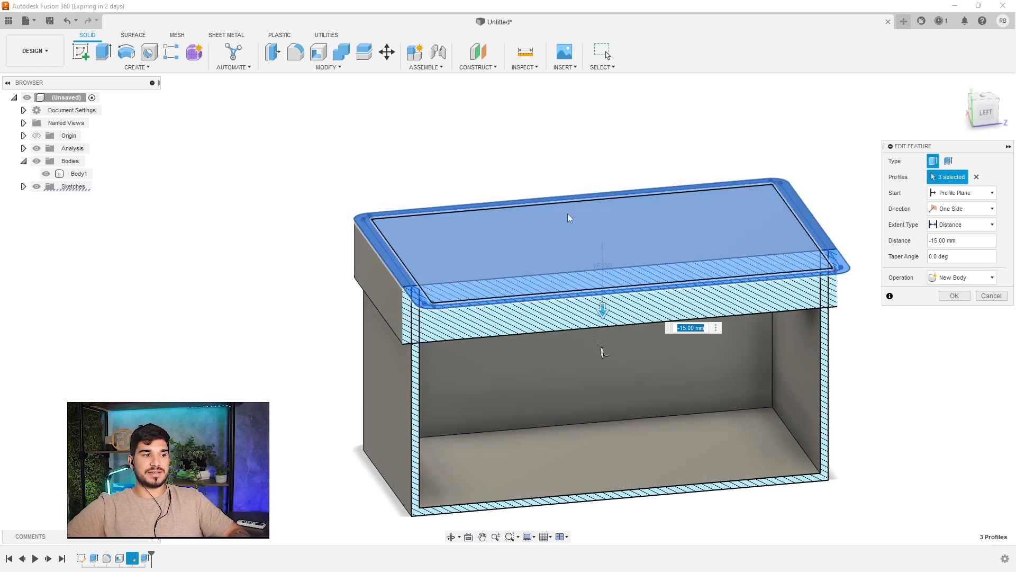
pyautogui.click(986, 193)
pyautogui.click(948, 216)
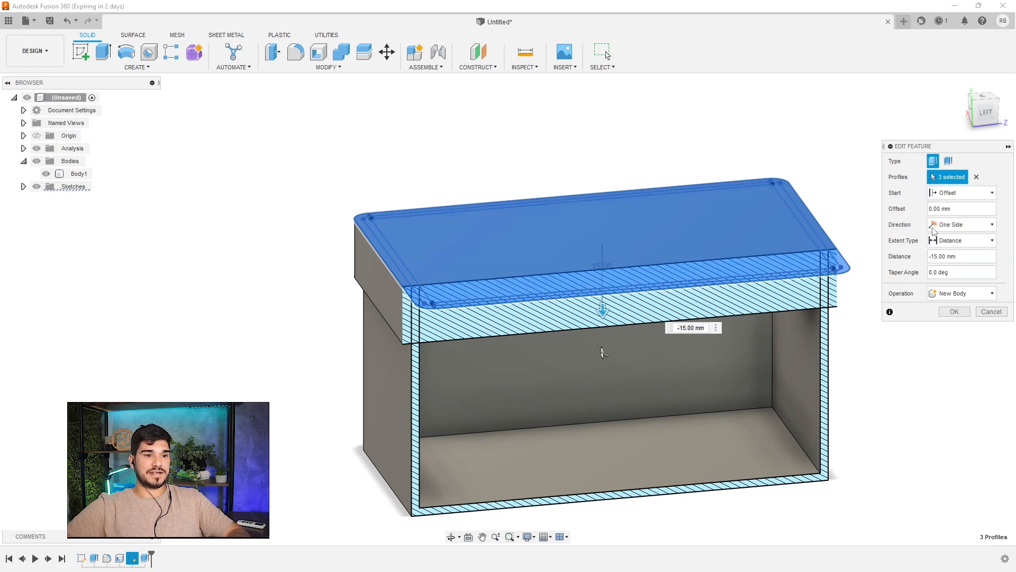
pyautogui.click(975, 207)
pyautogui.write('esp')
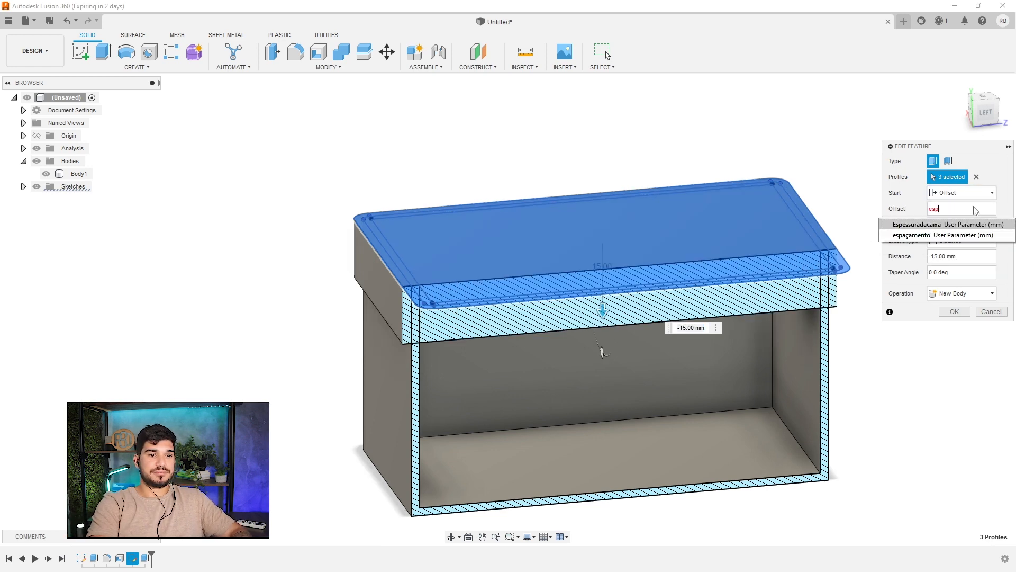
pyautogui.press('Return')
pyautogui.keyDown('shift'); pyautogui.moveTo(562, 230); pyautogui.dragTo(556, 207, button='middle'); pyautogui.keyUp('shift')
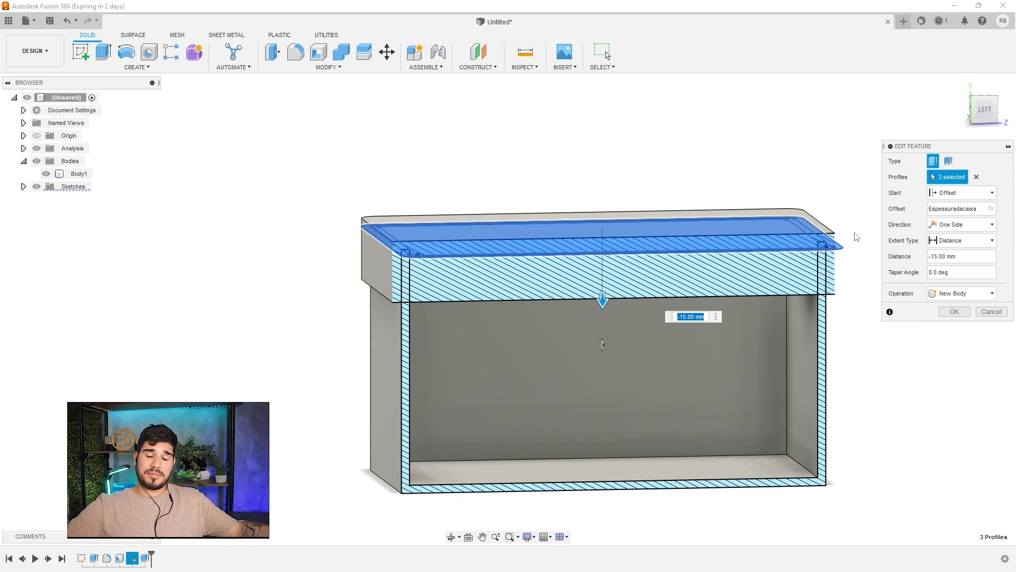
pyautogui.click(947, 310)
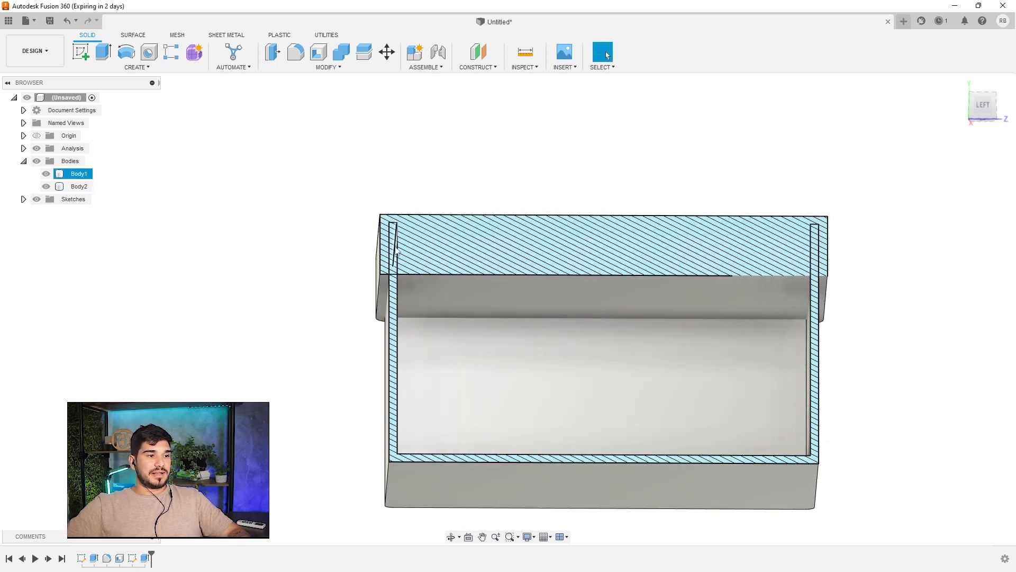
# Step: Shell the lid inward from its underside with the inside thickness set to Espessuradacaixa
pyautogui.click(318, 53)
pyautogui.click(489, 286)
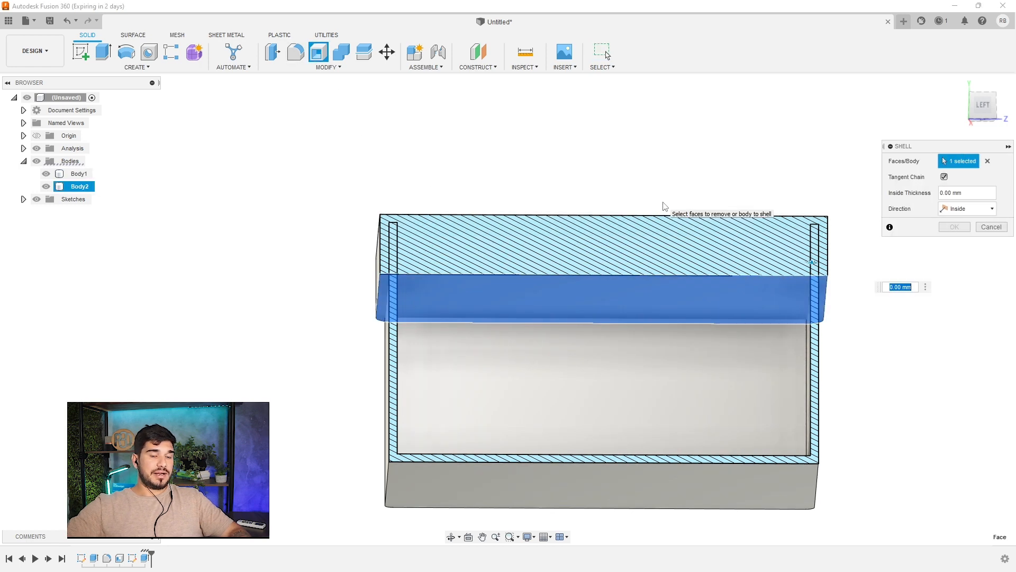
pyautogui.write('esp')
pyautogui.press('Return')
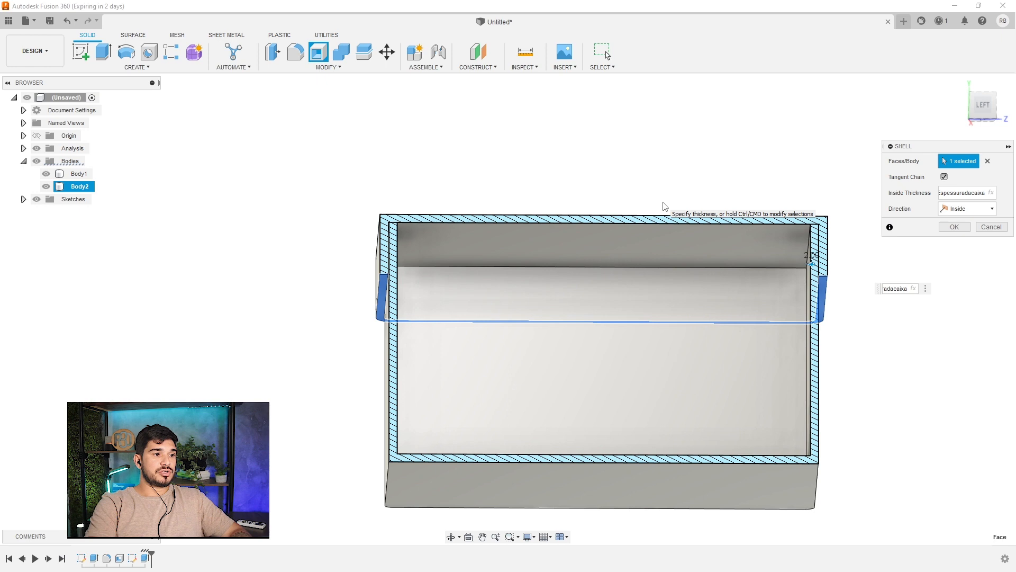
pyautogui.scroll(3, 464, 250)
pyautogui.scroll(3, 397, 375)
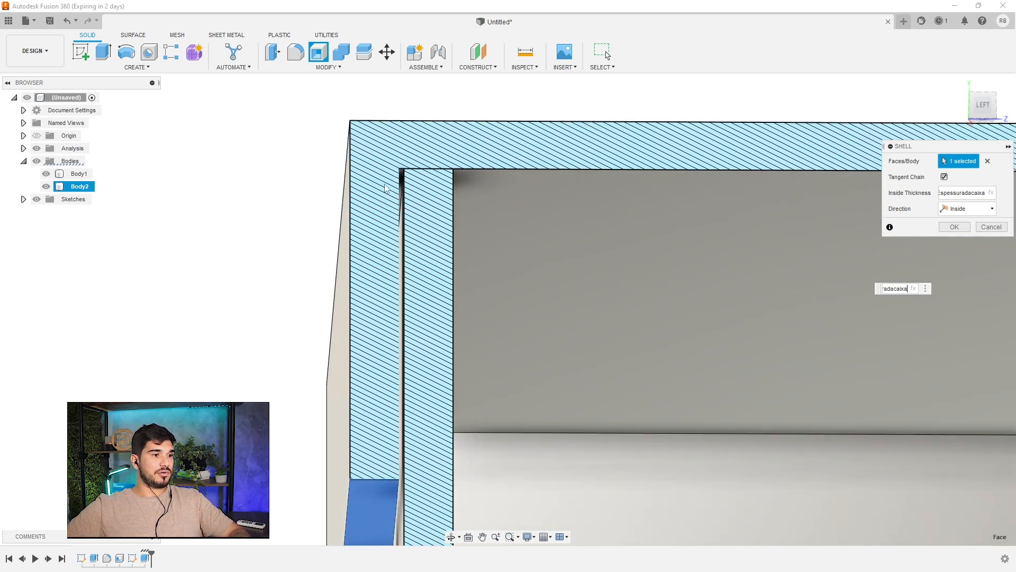
pyautogui.keyDown('shift'); pyautogui.moveTo(397, 374); pyautogui.dragTo(478, 309, button='middle'); pyautogui.keyUp('shift')
pyautogui.scroll(-5, 477, 306)
pyautogui.keyDown('shift'); pyautogui.moveTo(481, 275); pyautogui.dragTo(475, 208, button='middle'); pyautogui.keyUp('shift')
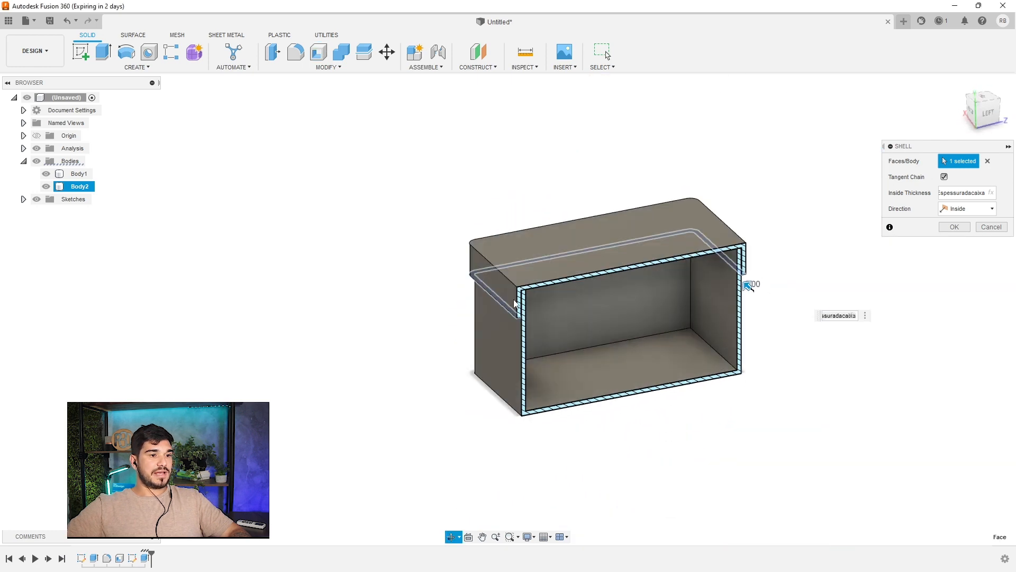
pyautogui.click(954, 226)
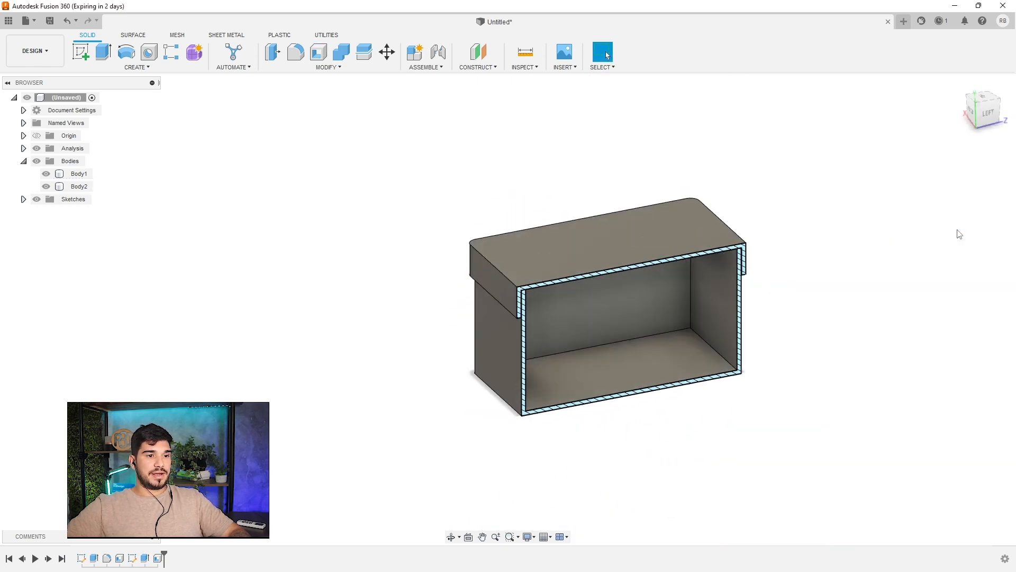
# Step: Open the parameters table and set the Larguradafigurinha user parameter to 100 mm
pyautogui.keyDown('shift'); pyautogui.moveTo(699, 244); pyautogui.dragTo(773, 297, button='middle'); pyautogui.keyUp('shift')
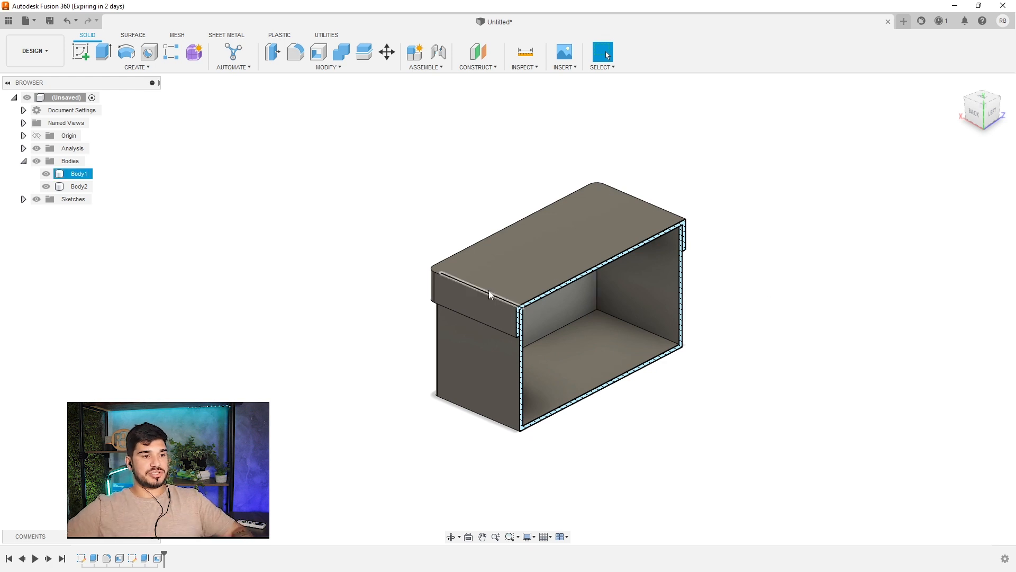
pyautogui.click(327, 67)
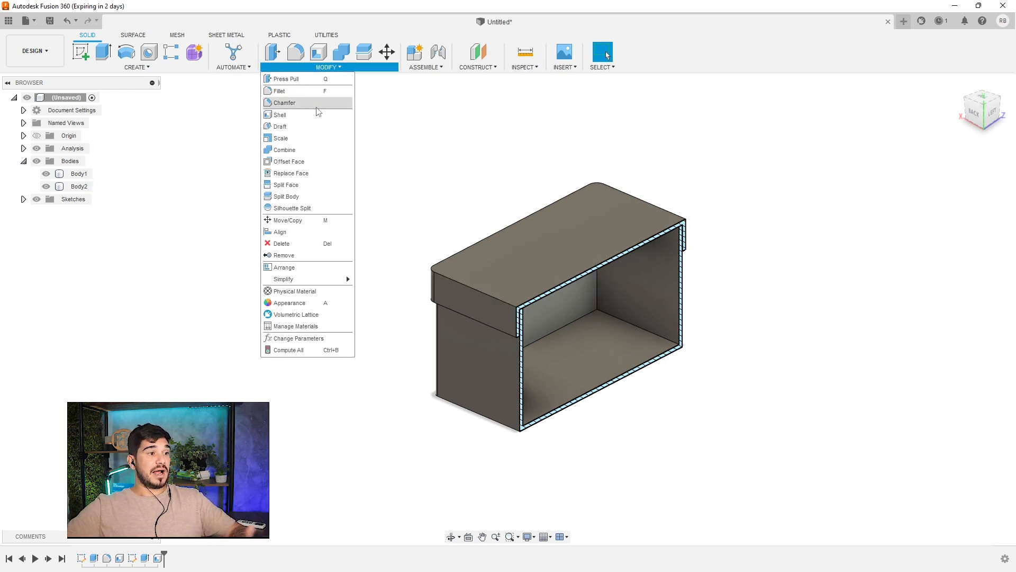
pyautogui.click(289, 337)
pyautogui.moveTo(609, 316); pyautogui.dragTo(745, 291)
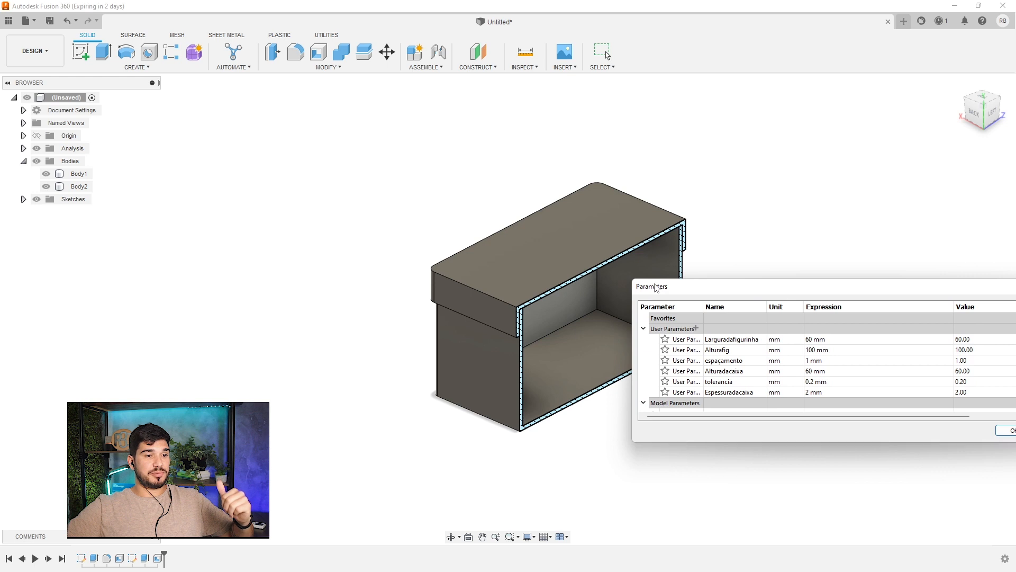
pyautogui.moveTo(590, 268); pyautogui.dragTo(369, 234, button='middle')
pyautogui.click(824, 340)
pyautogui.doubleClick(819, 340)
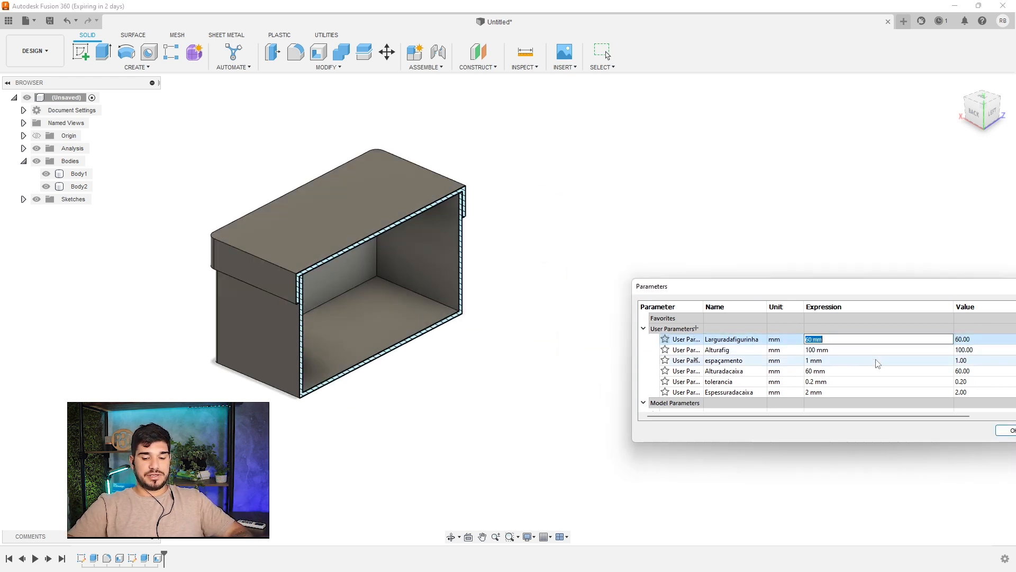
pyautogui.write('100')
pyautogui.press('Return')
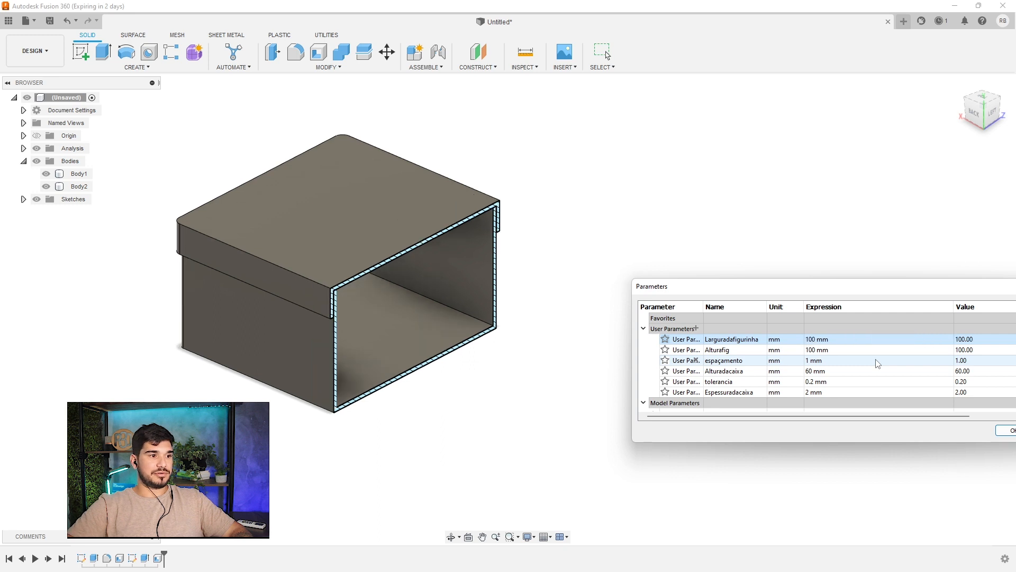
# Step: Set the Espessuradacaixa parameter to 4 mm and inspect the sectioned lid-to-wall corner
pyautogui.keyDown('shift'); pyautogui.moveTo(343, 359); pyautogui.dragTo(318, 333, button='middle'); pyautogui.keyUp('shift')
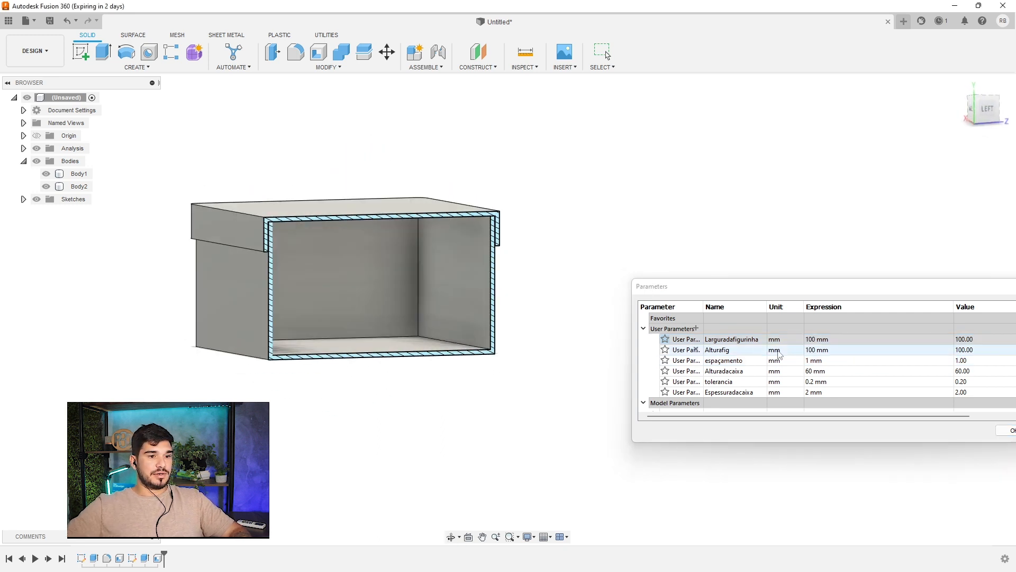
pyautogui.doubleClick(824, 392)
pyautogui.write('4')
pyautogui.press('Return')
pyautogui.scroll(8, 248, 244)
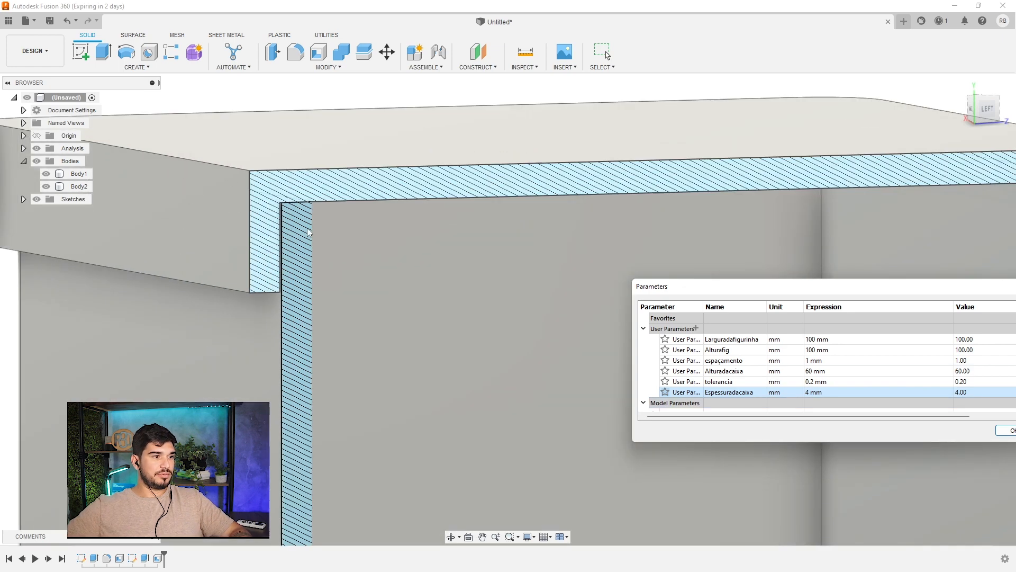
# Step: Set the Alturadacaixa parameter to 100 mm and check the whole sectioned box
pyautogui.scroll(-6, 256, 244)
pyautogui.keyDown('shift'); pyautogui.moveTo(227, 239); pyautogui.dragTo(260, 244, button='middle'); pyautogui.keyUp('shift')
pyautogui.doubleClick(825, 371)
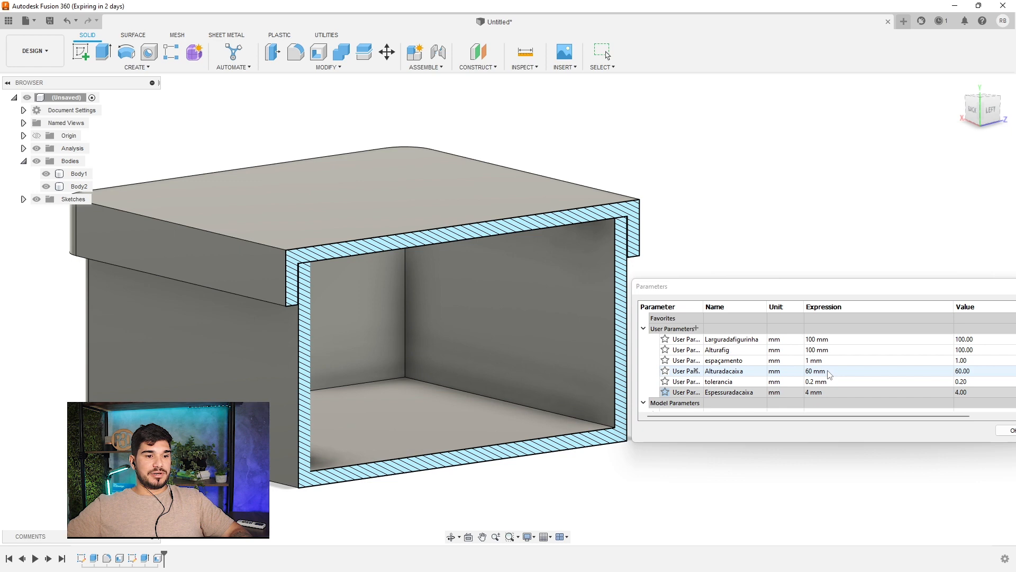
pyautogui.write('100')
pyautogui.press('Return')
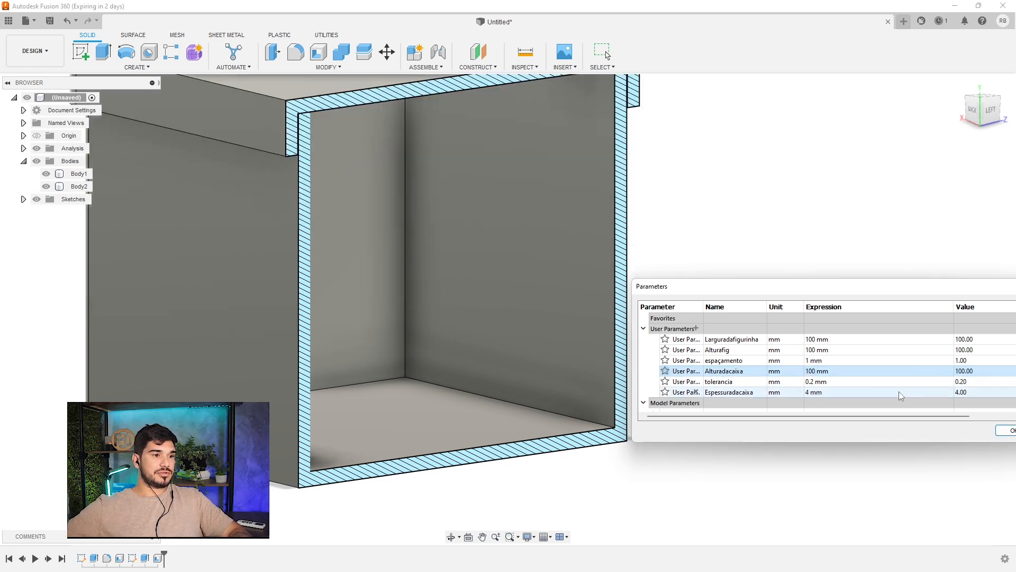
pyautogui.scroll(-2, 360, 337)
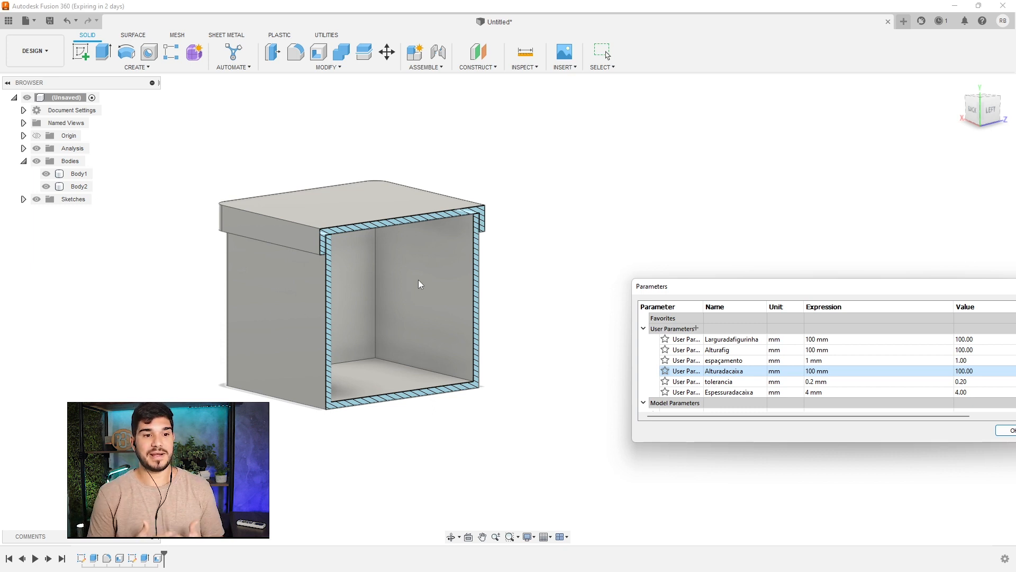
pyautogui.moveTo(859, 290); pyautogui.dragTo(740, 288)
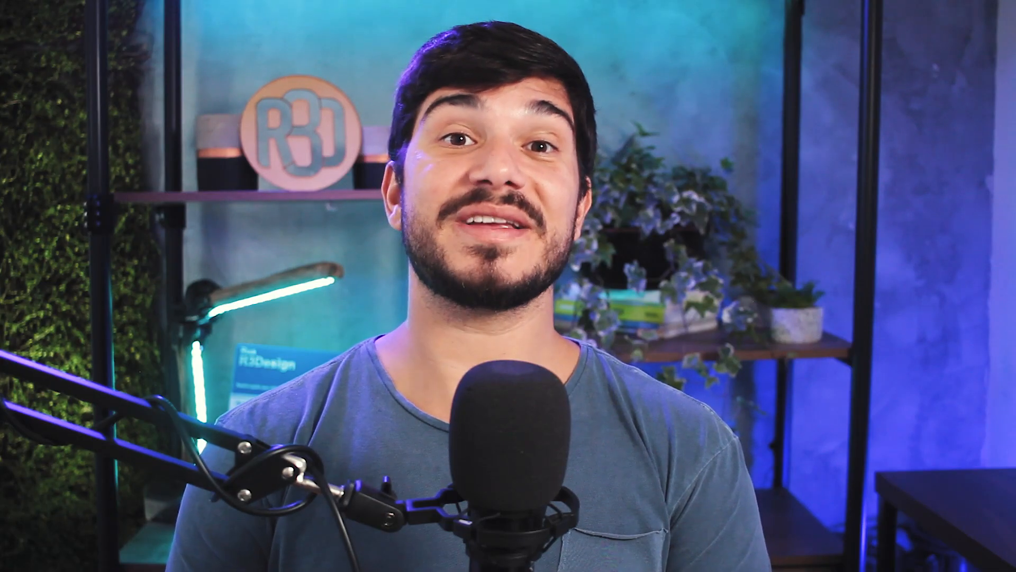